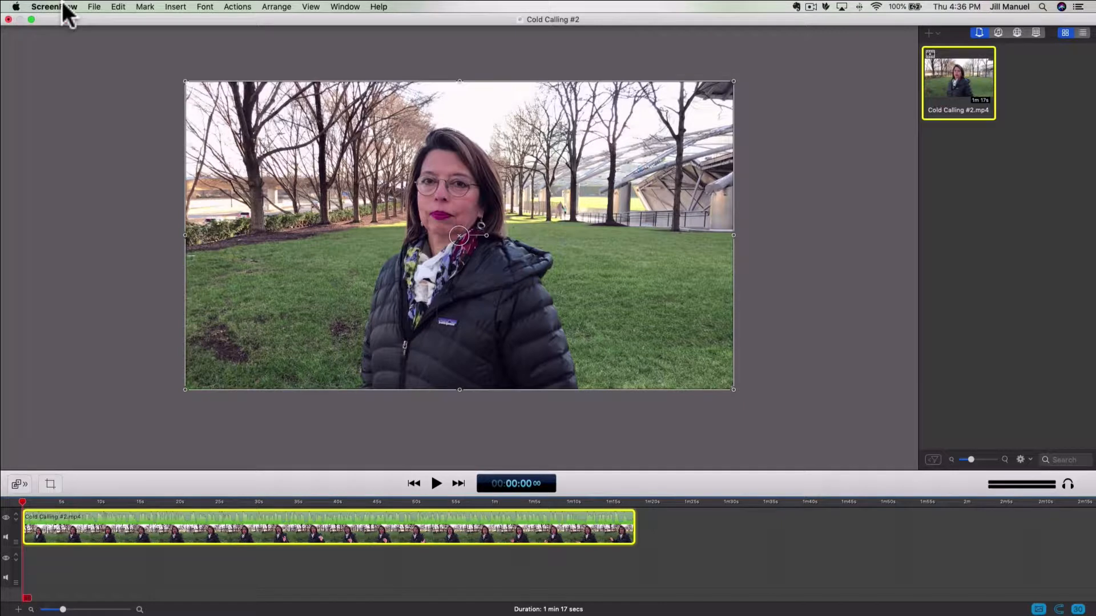
# Step: Set up publishing the video to YouTube with a disk copy named Cold Calling #2 on the Desktop, replacing the existing file
pyautogui.click(93, 7)
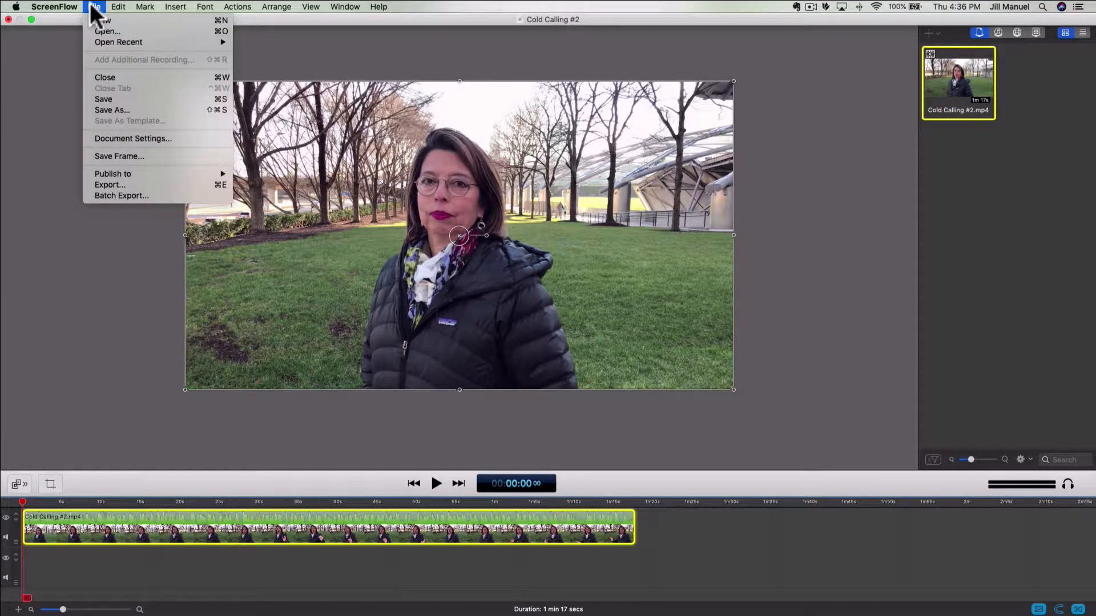
pyautogui.moveTo(166, 176)
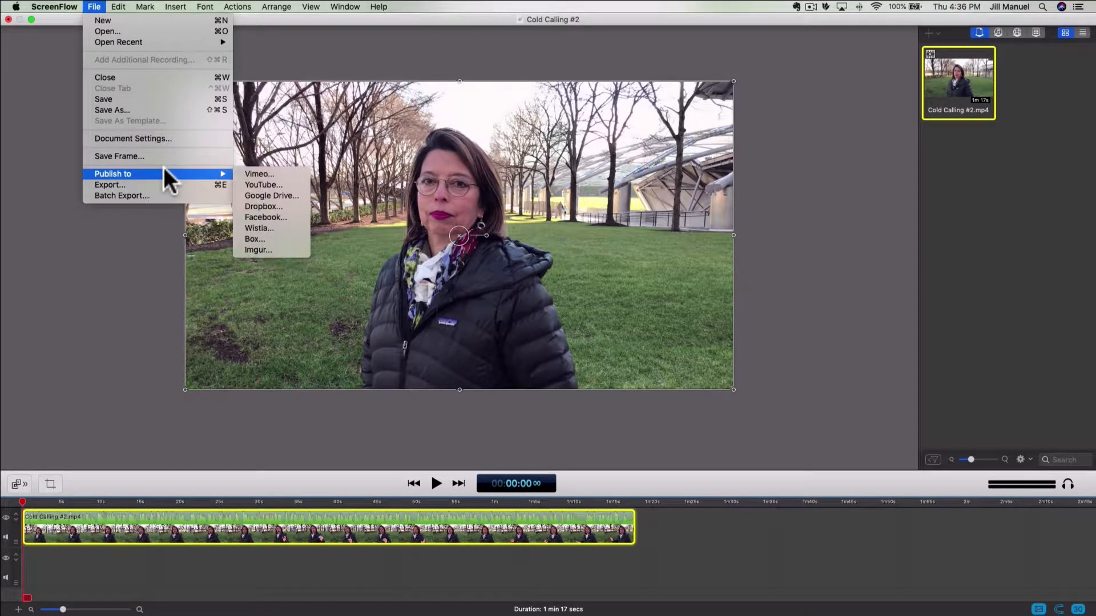
pyautogui.click(251, 183)
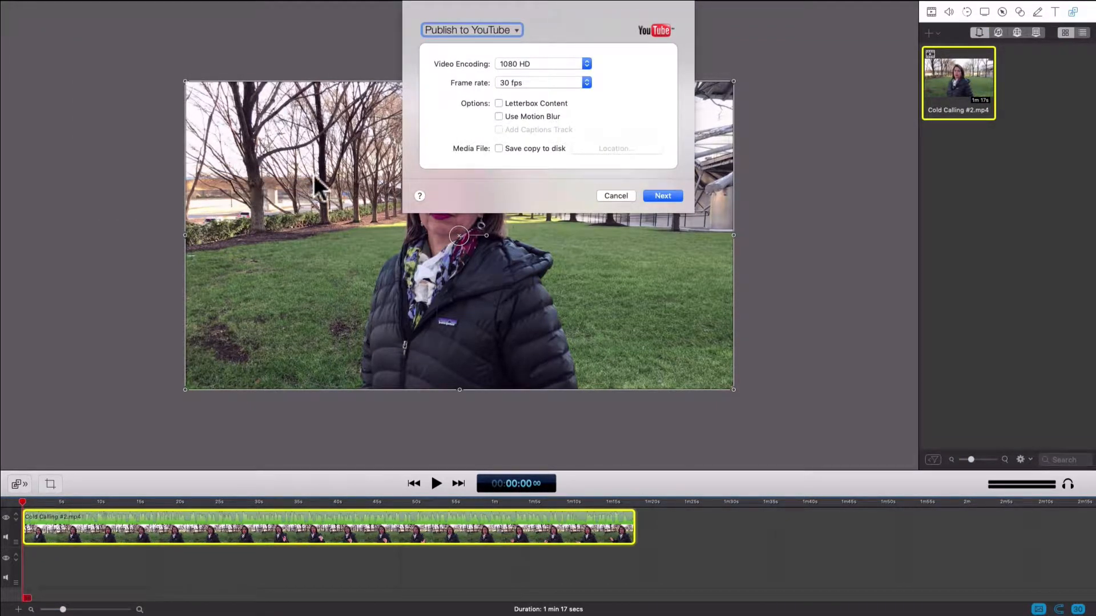
pyautogui.click(499, 147)
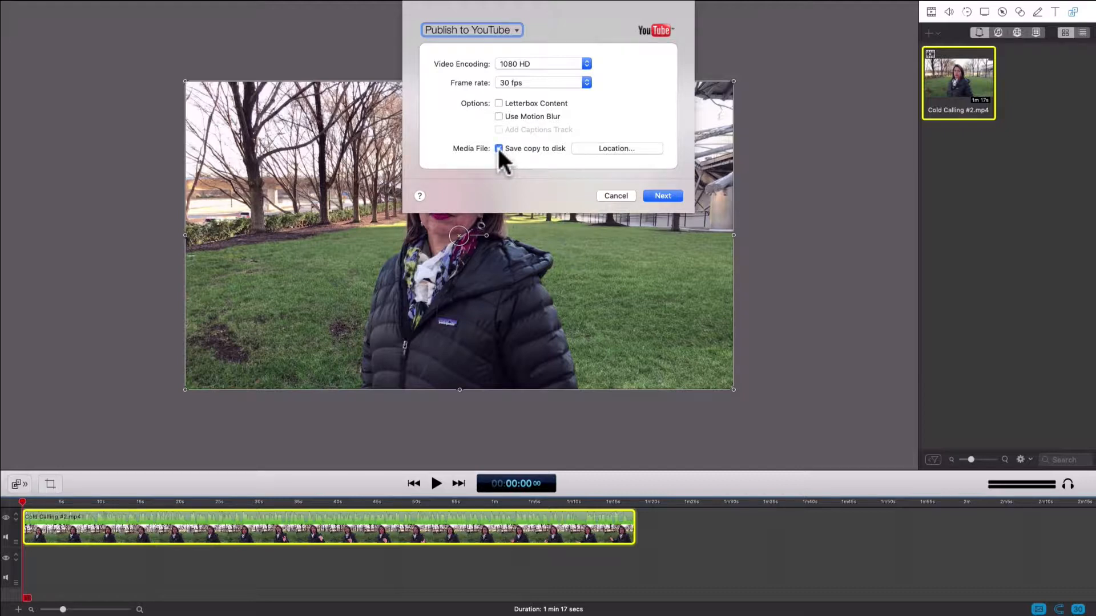
pyautogui.click(610, 146)
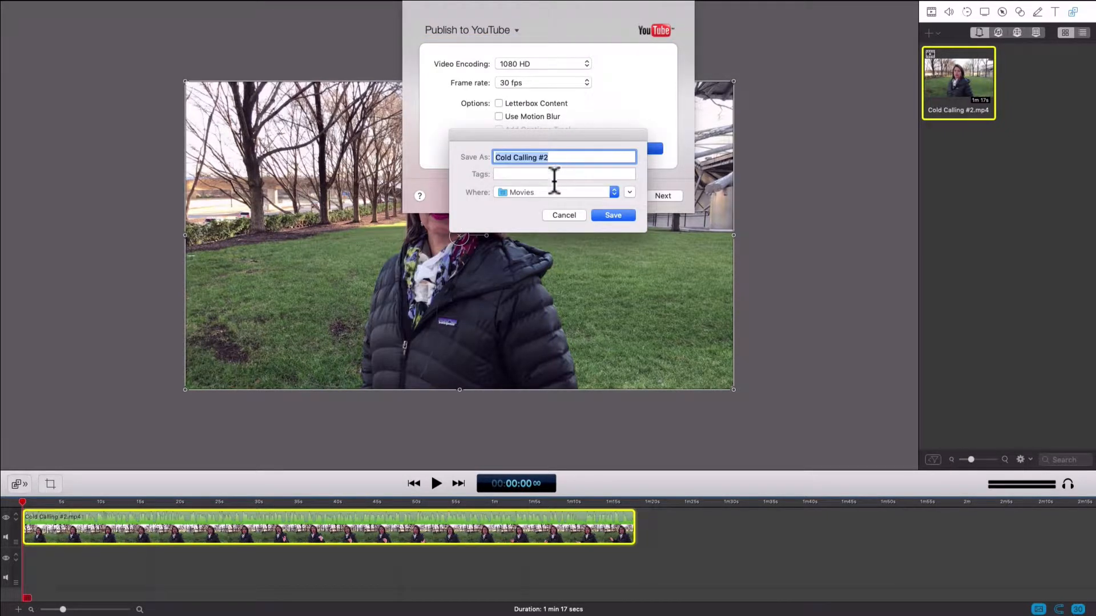
pyautogui.click(546, 190)
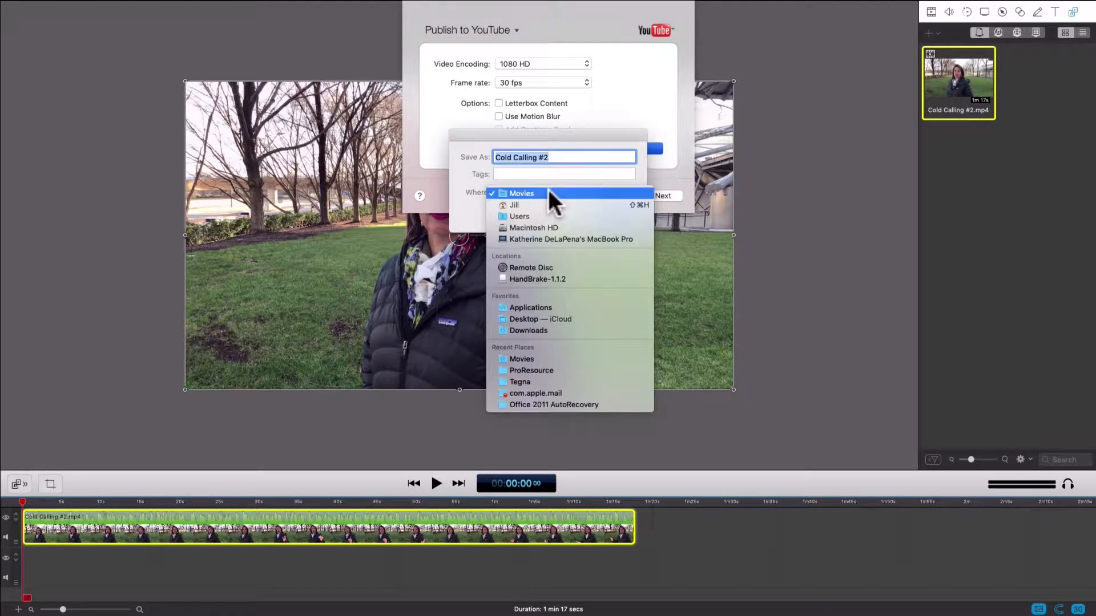
pyautogui.click(562, 318)
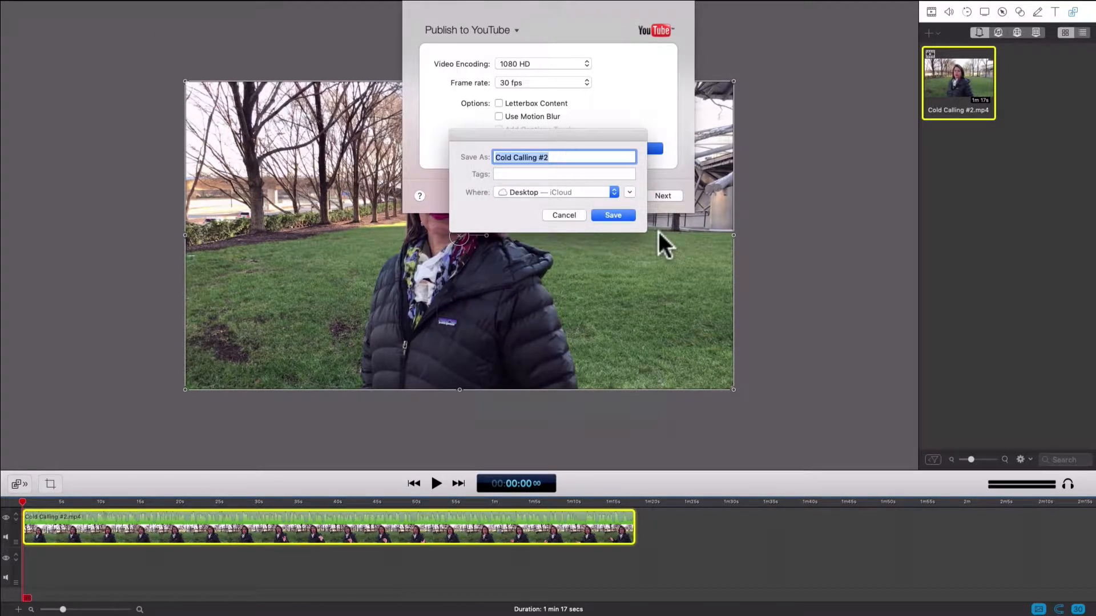
pyautogui.click(612, 215)
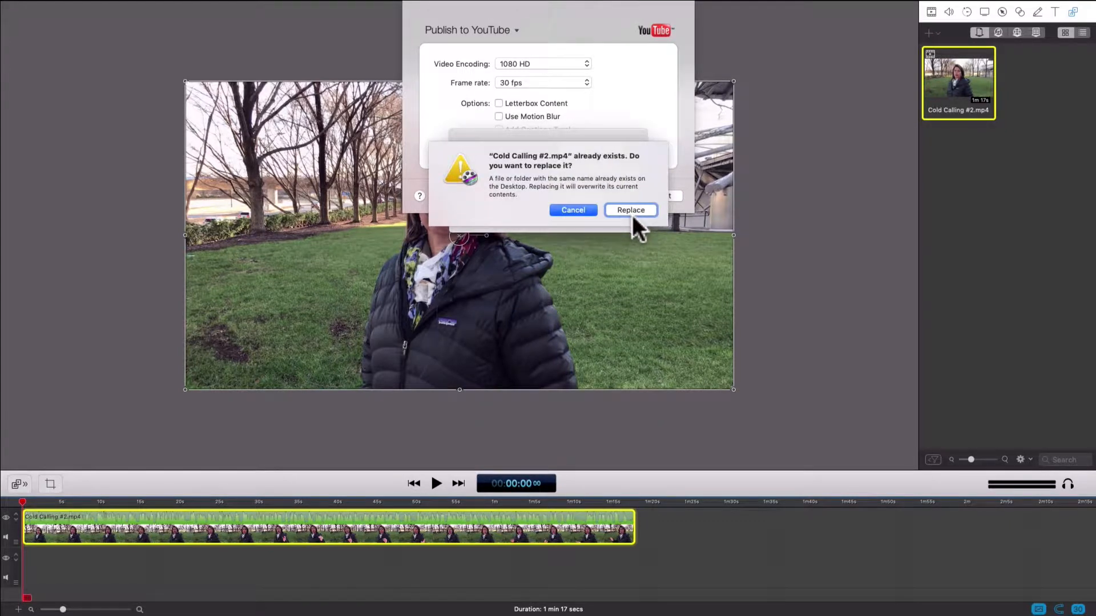
pyautogui.click(633, 208)
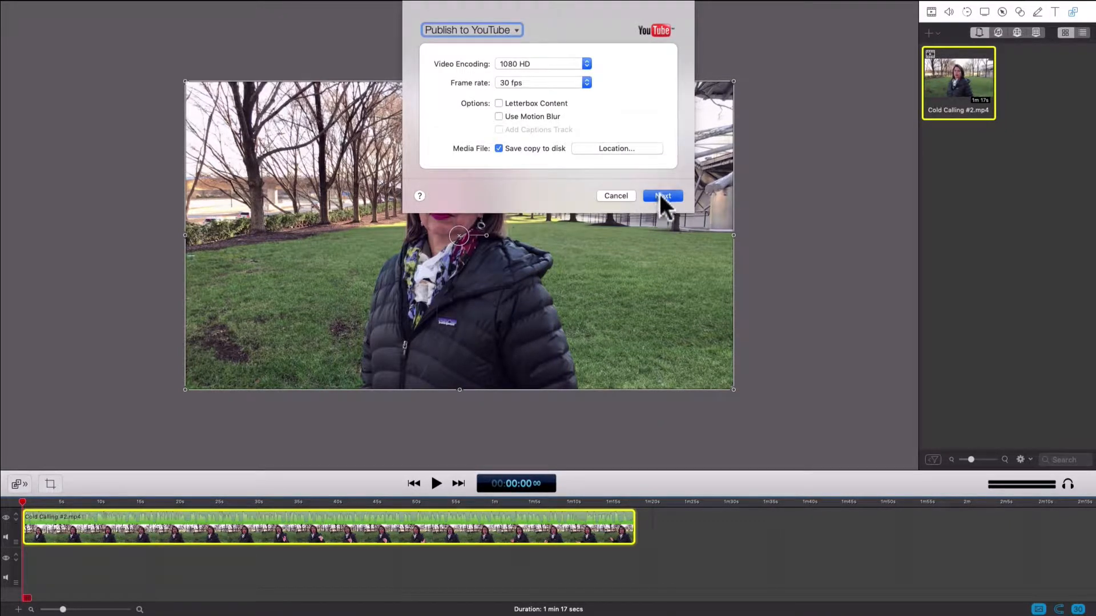
# Step: Publish the video with the title "Cold Calling #2", the description "Cold calling" and the tag "#coldcalling"
pyautogui.click(659, 195)
pyautogui.click(517, 83)
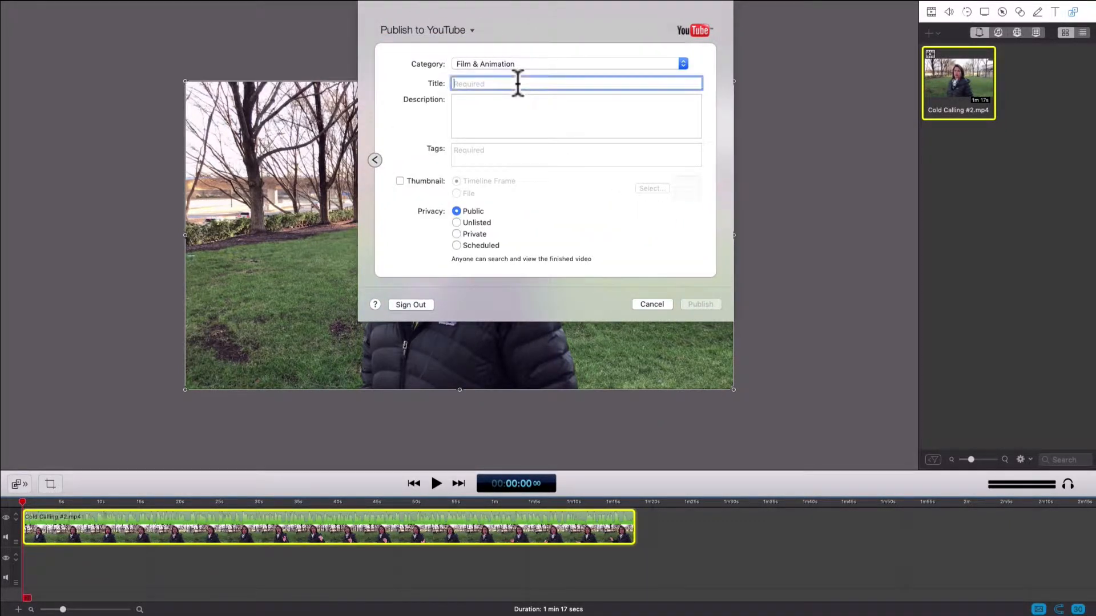
pyautogui.write('Cold Calling #2')
pyautogui.click(505, 105)
pyautogui.write('Cold')
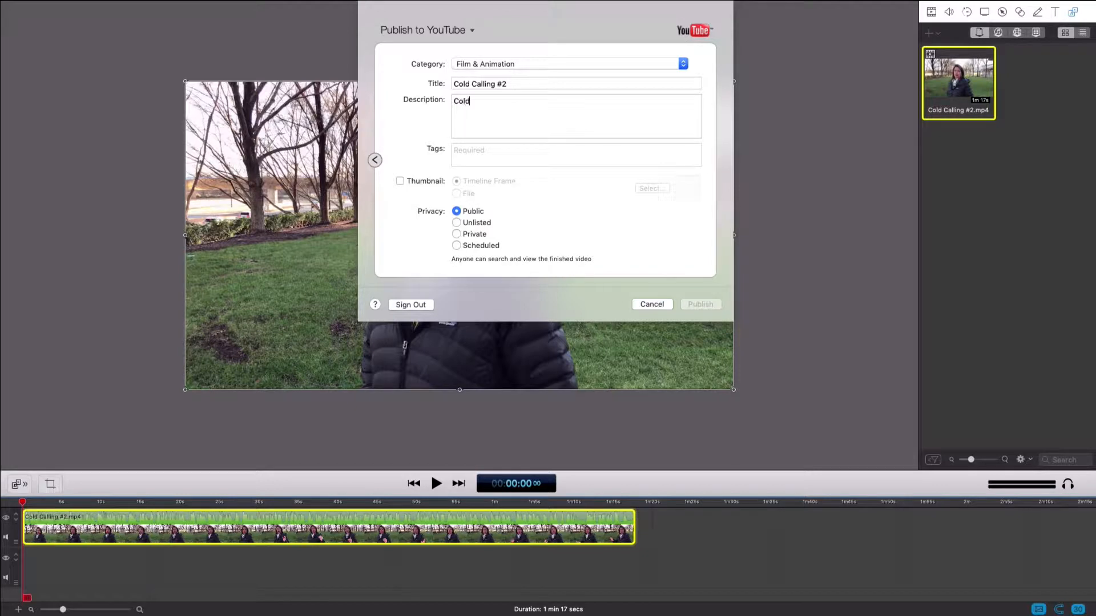
pyautogui.write(' calling')
pyautogui.click(481, 153)
pyautogui.write('#')
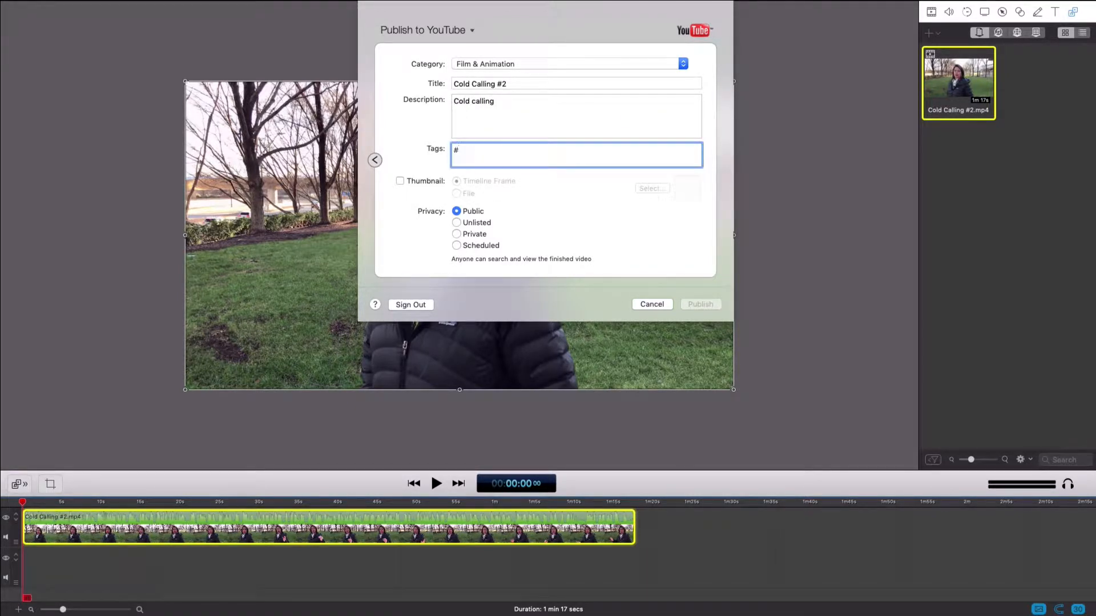
pyautogui.write('coldcalling')
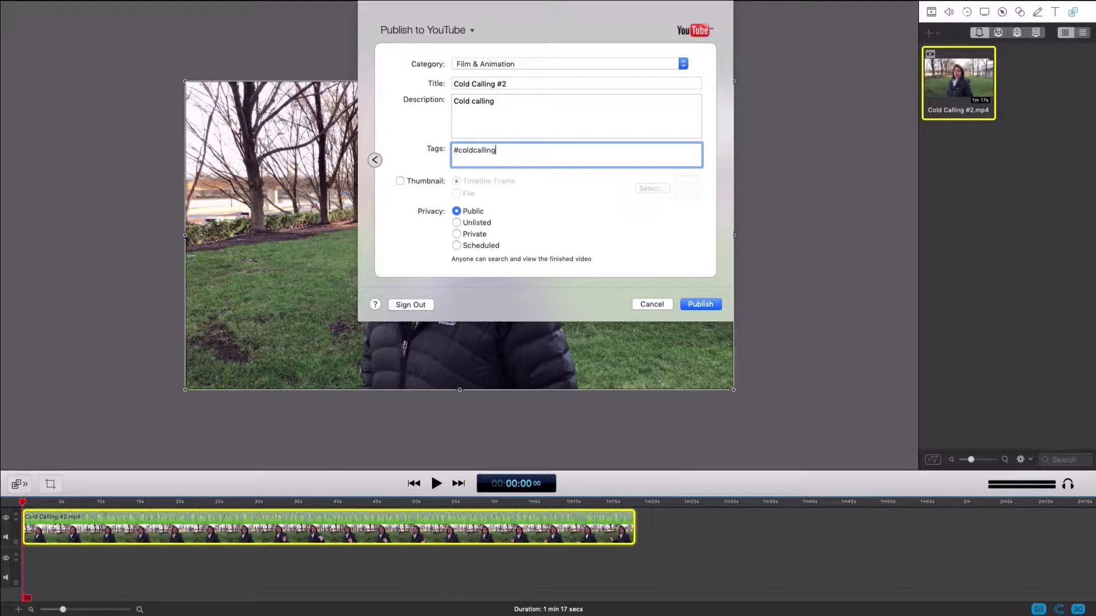
pyautogui.click(700, 304)
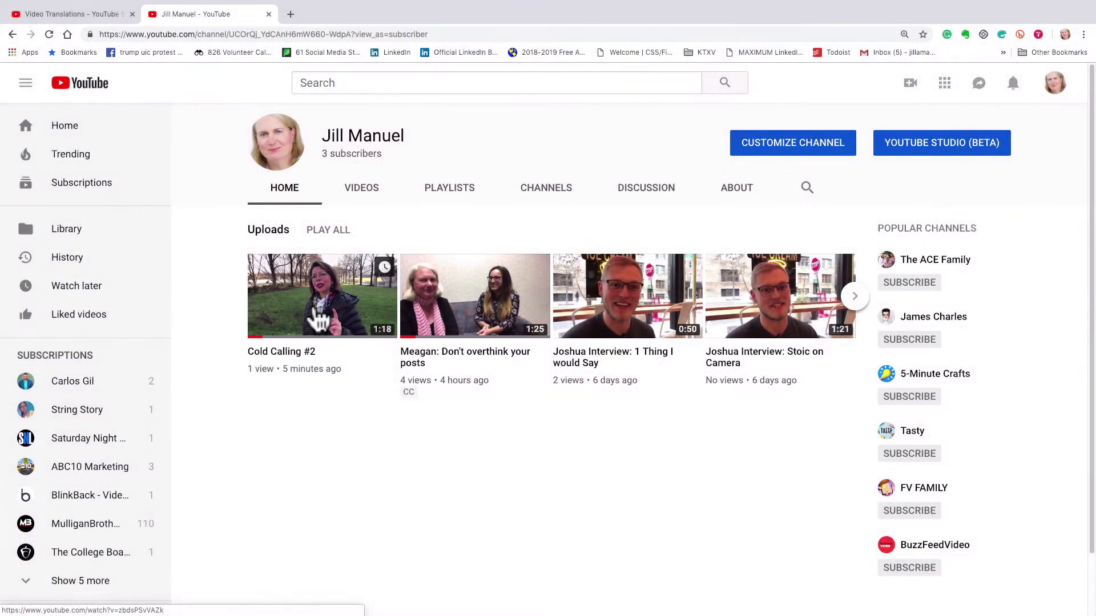
# Step: Switch to YouTube, open Cold Calling #2 for editing and start Transcribe and auto-sync for its English (United States) subtitles
pyautogui.click(309, 297)
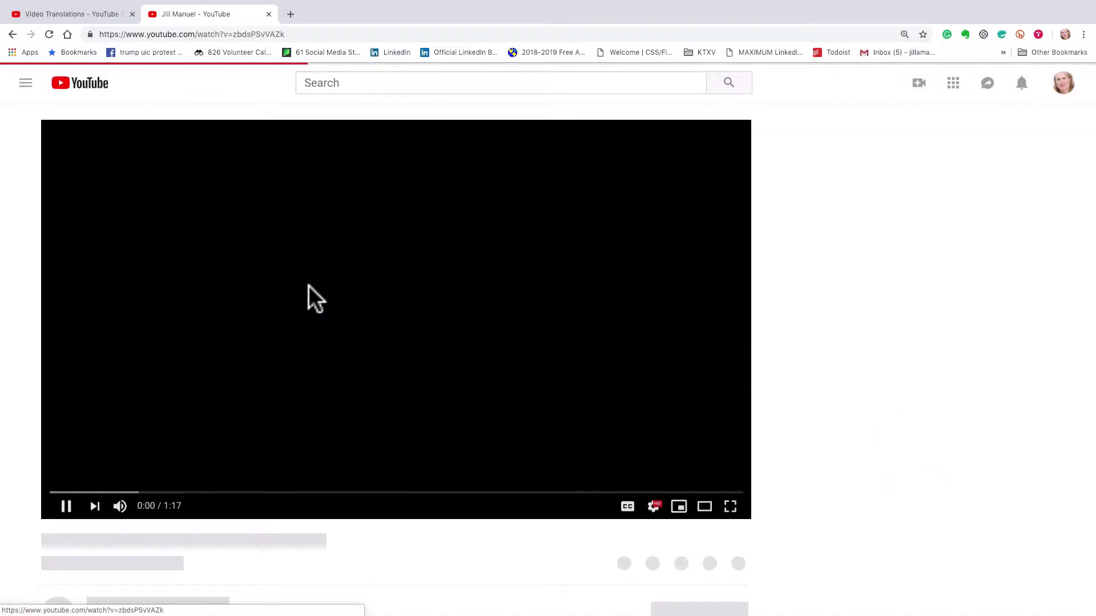
pyautogui.scroll(-3, 451, 440)
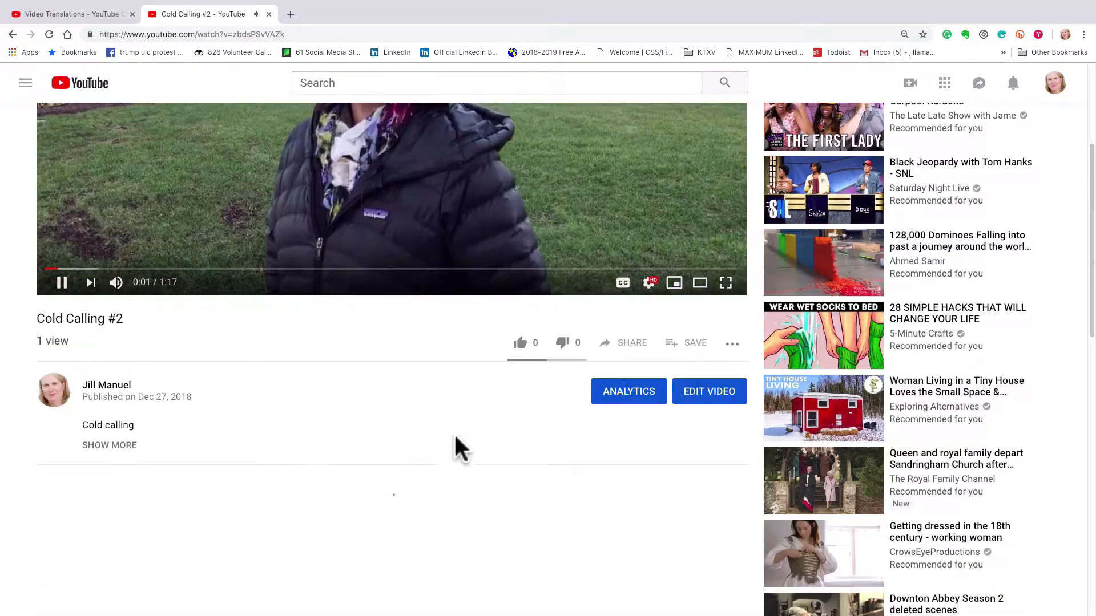
pyautogui.click(697, 394)
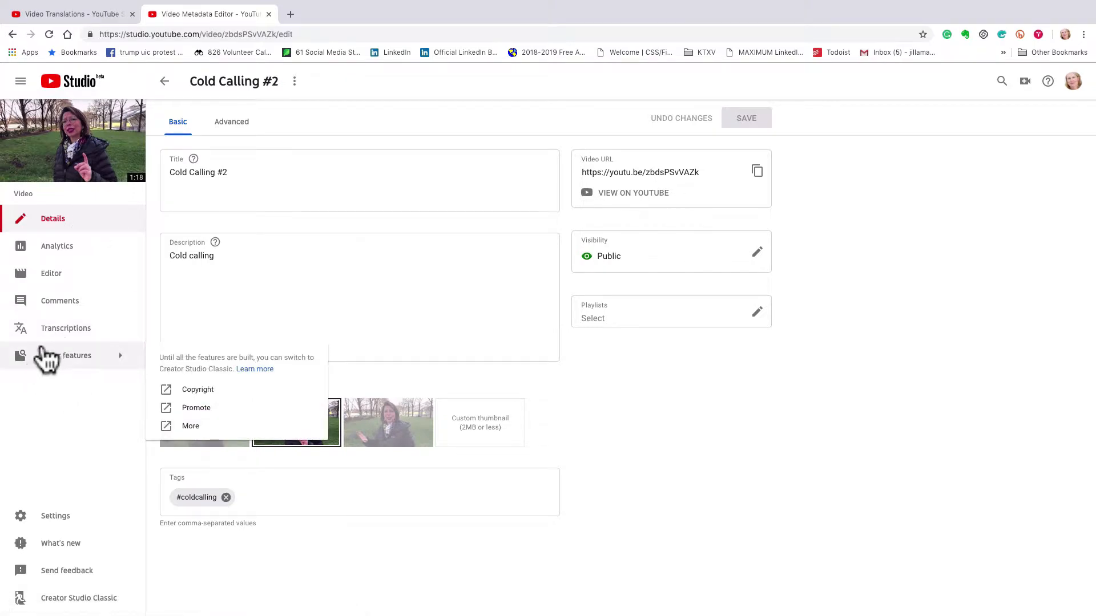
pyautogui.click(54, 342)
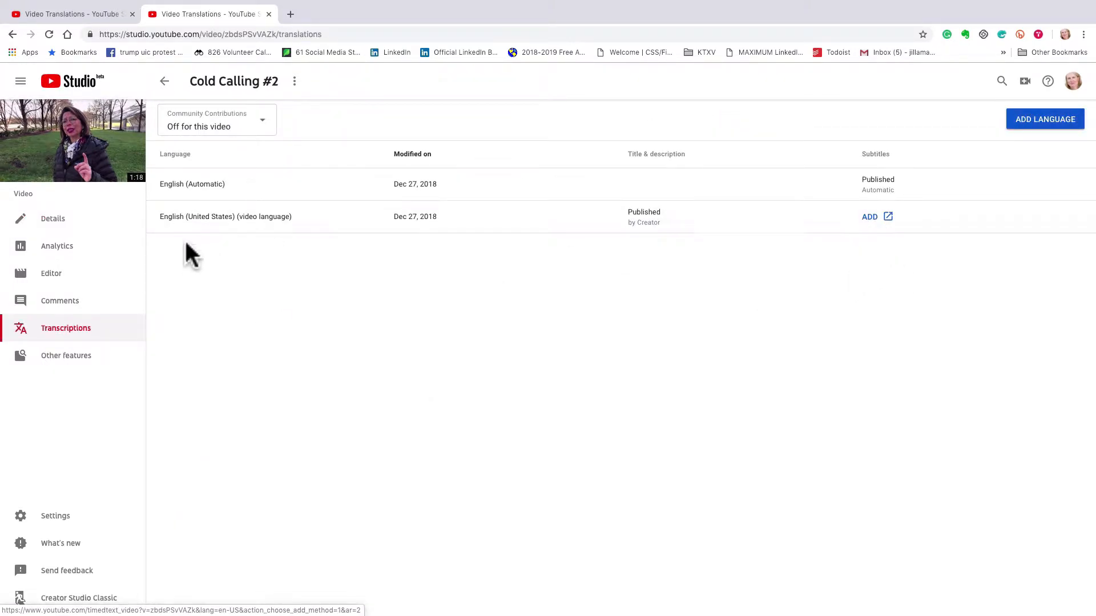
pyautogui.click(870, 218)
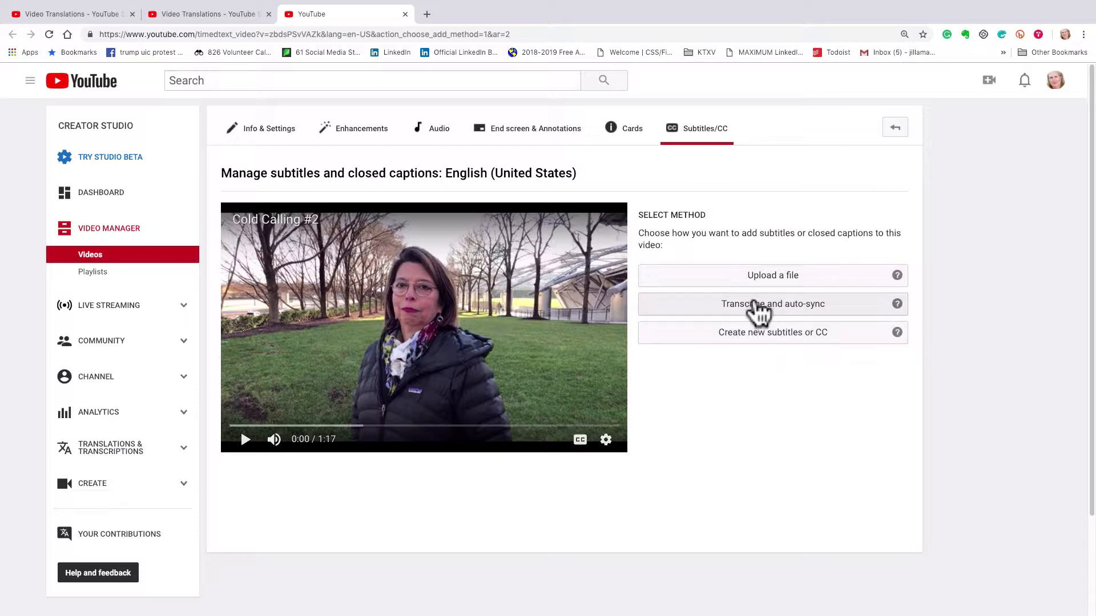
pyautogui.click(757, 306)
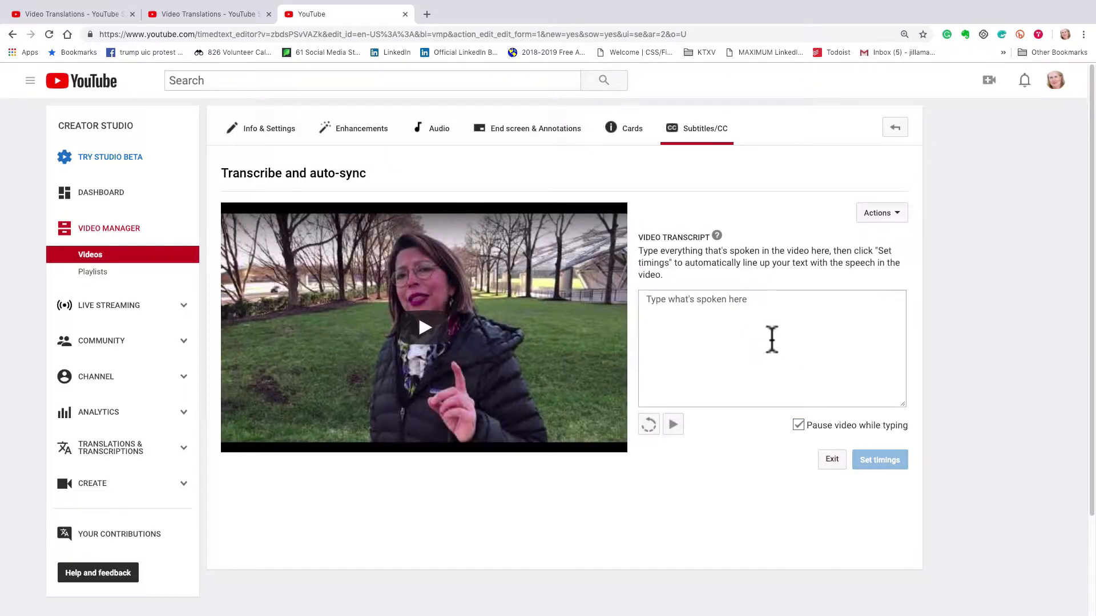
# Step: Transcribe the video's speech while playing it, starting with "Hi. Today we're talking about how to prepare for cold"
pyautogui.click(689, 304)
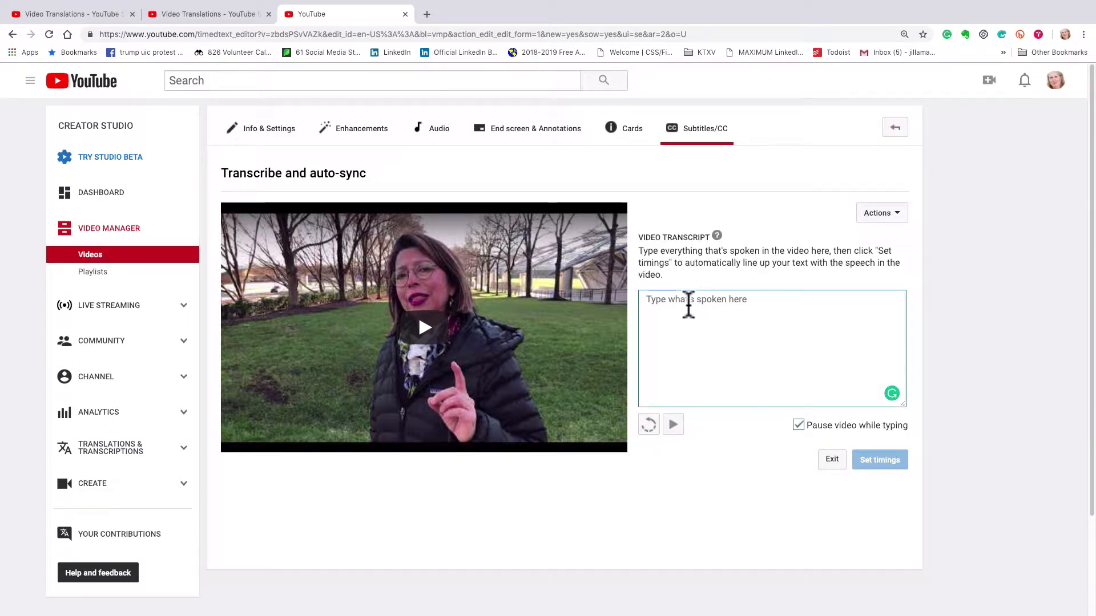
pyautogui.write('H')
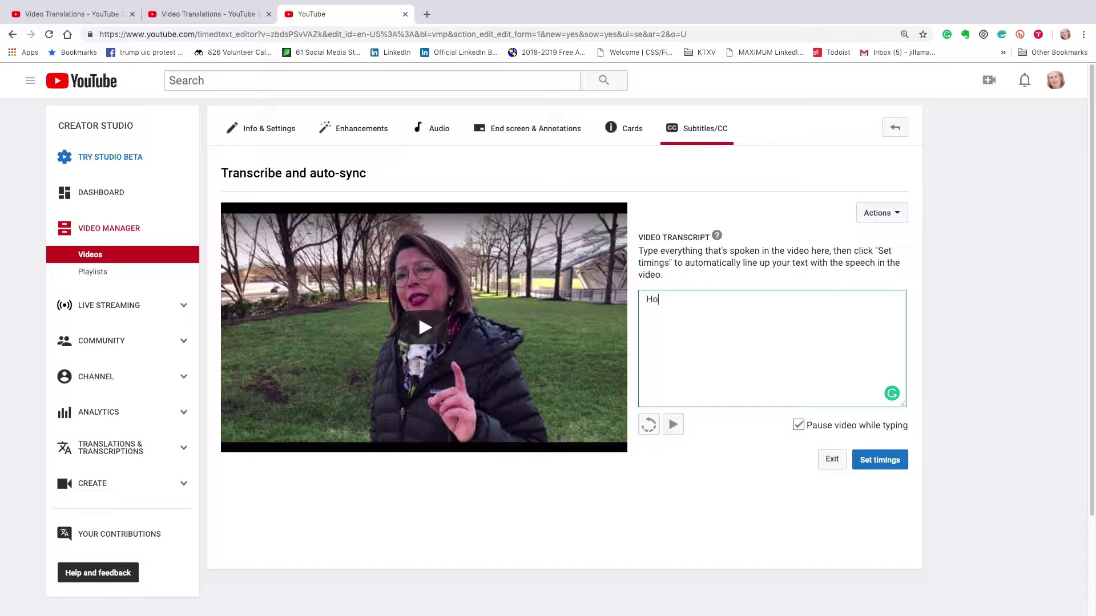
pyautogui.write('o')
pyautogui.press('BackSpace')
pyautogui.write('i.')
pyautogui.click(680, 418)
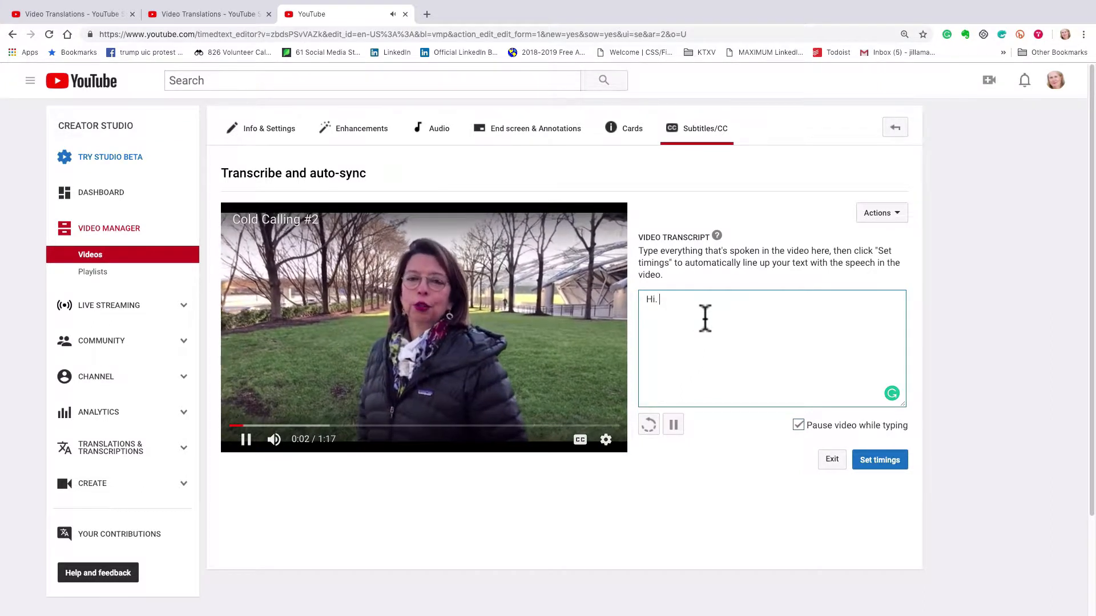
pyautogui.write('Today w')
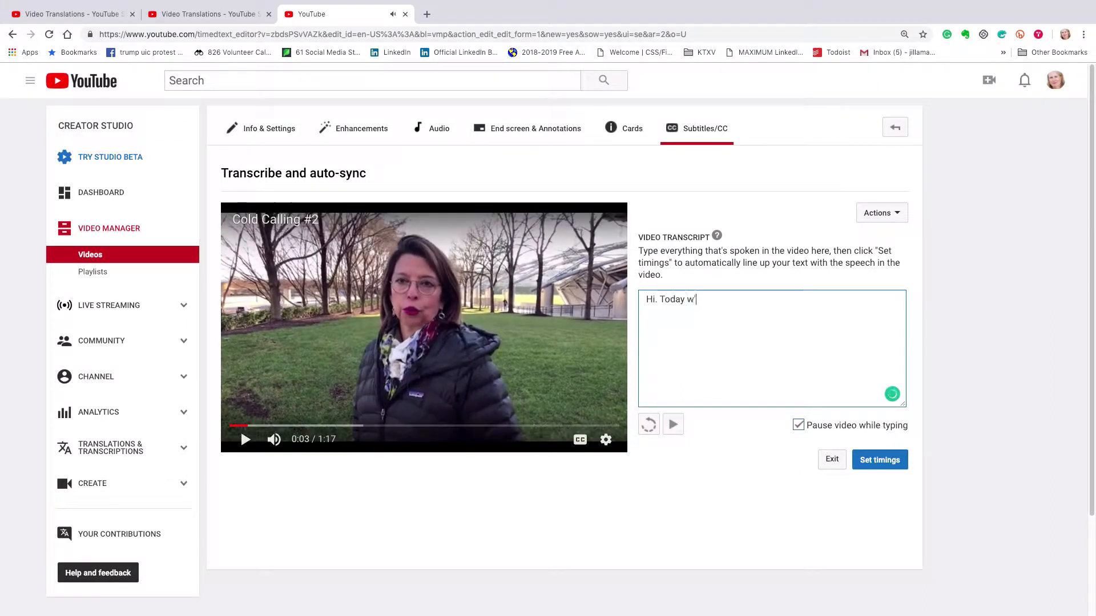
pyautogui.write("e're talking aobu")
pyautogui.press('BackSpace')
pyautogui.press('BackSpace')
pyautogui.press('BackSpace')
pyautogui.write('bout how to prepare for cold')
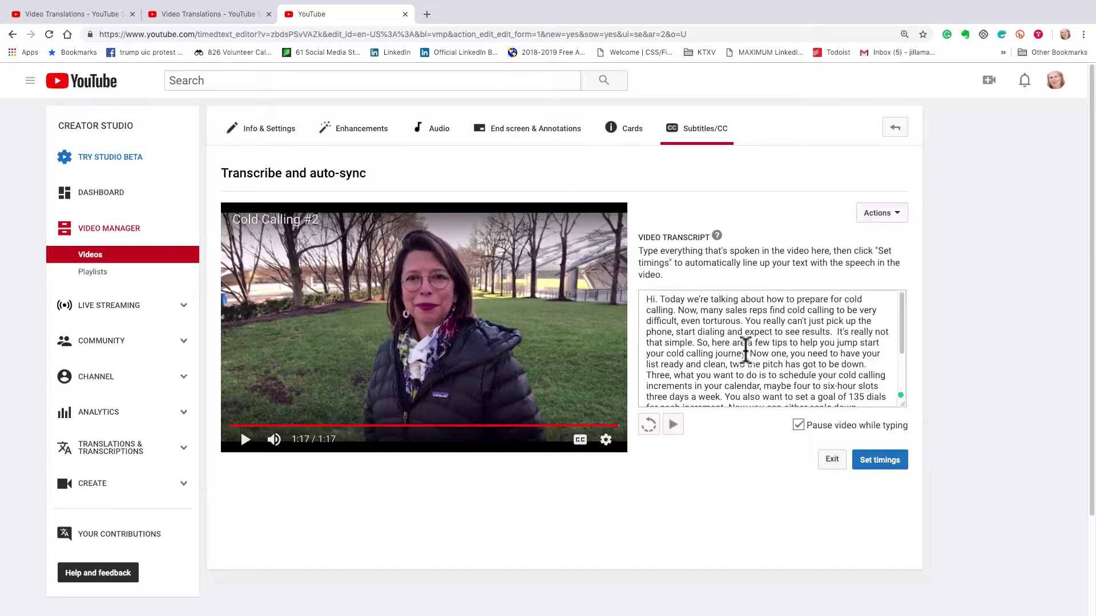
# Step: Review the completed transcript and set its timings to sync it with the speech
pyautogui.scroll(-3, 727, 365)
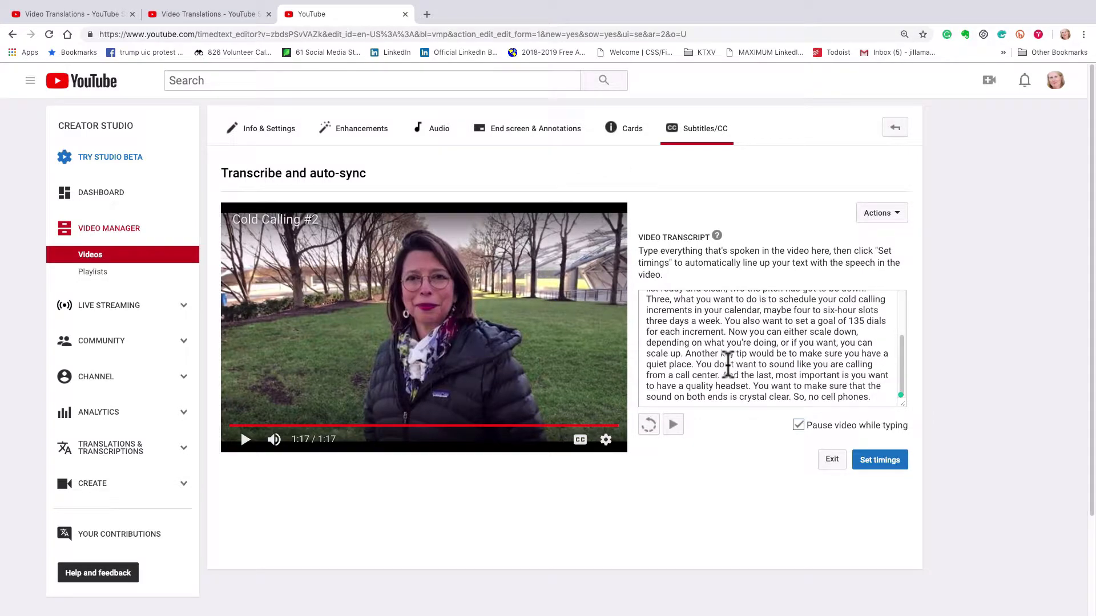
pyautogui.scroll(3, 727, 365)
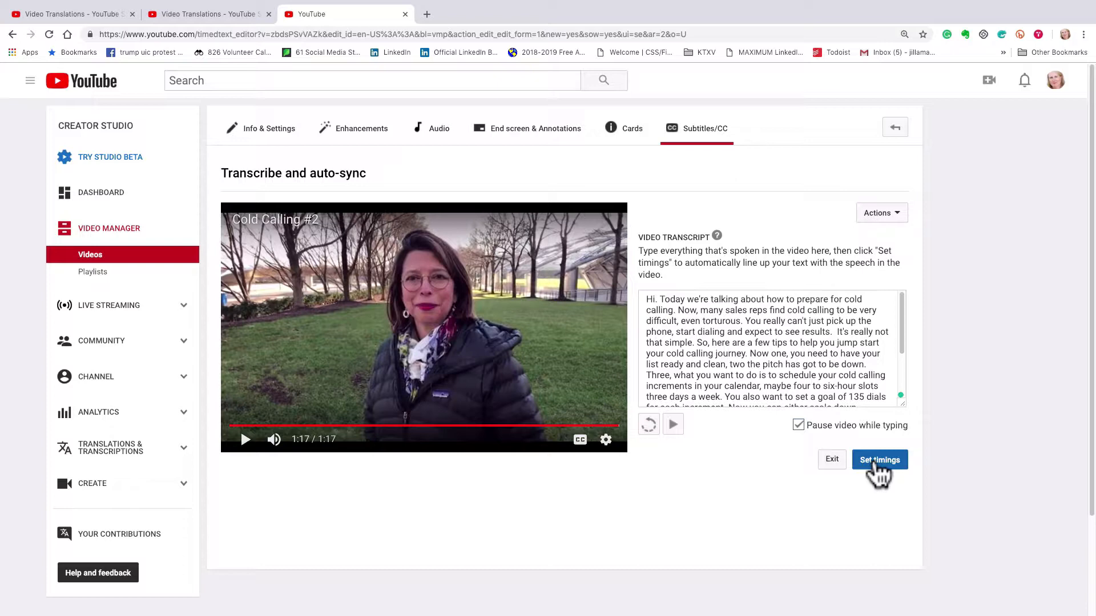
pyautogui.click(876, 462)
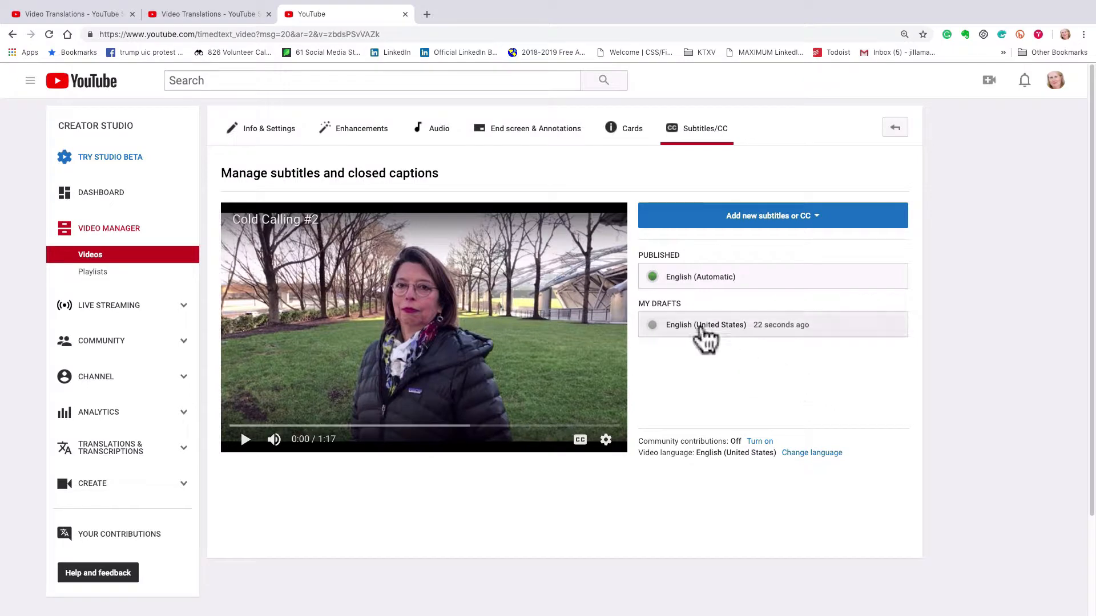
# Step: Open the English (United States) subtitle draft, dismiss the formatting notice and play the video briefly to check the synced captions
pyautogui.click(702, 330)
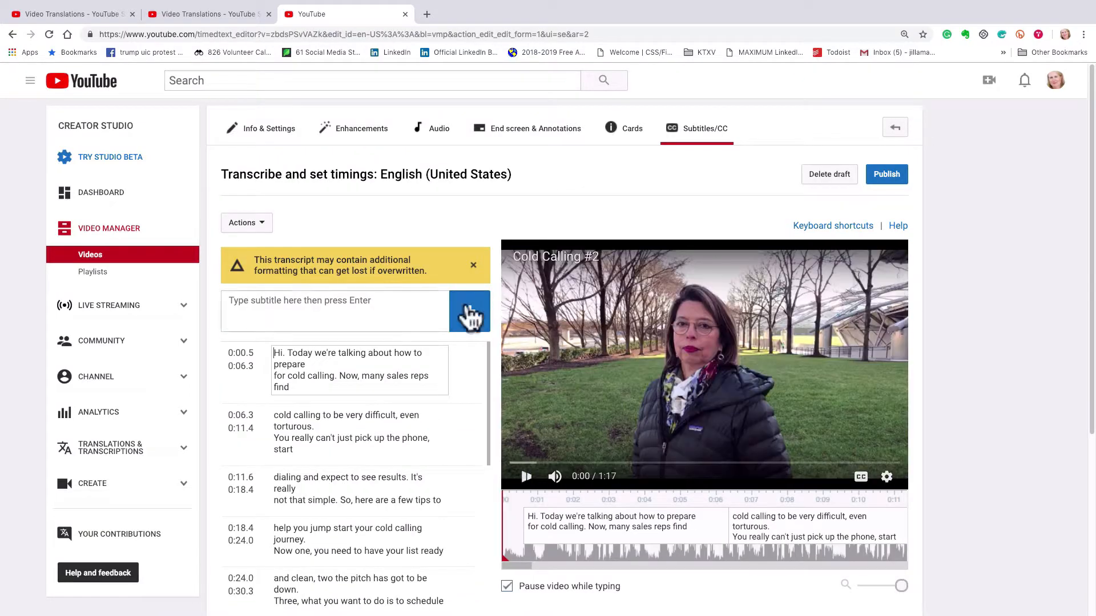
pyautogui.click(473, 264)
pyautogui.scroll(-2, 494, 324)
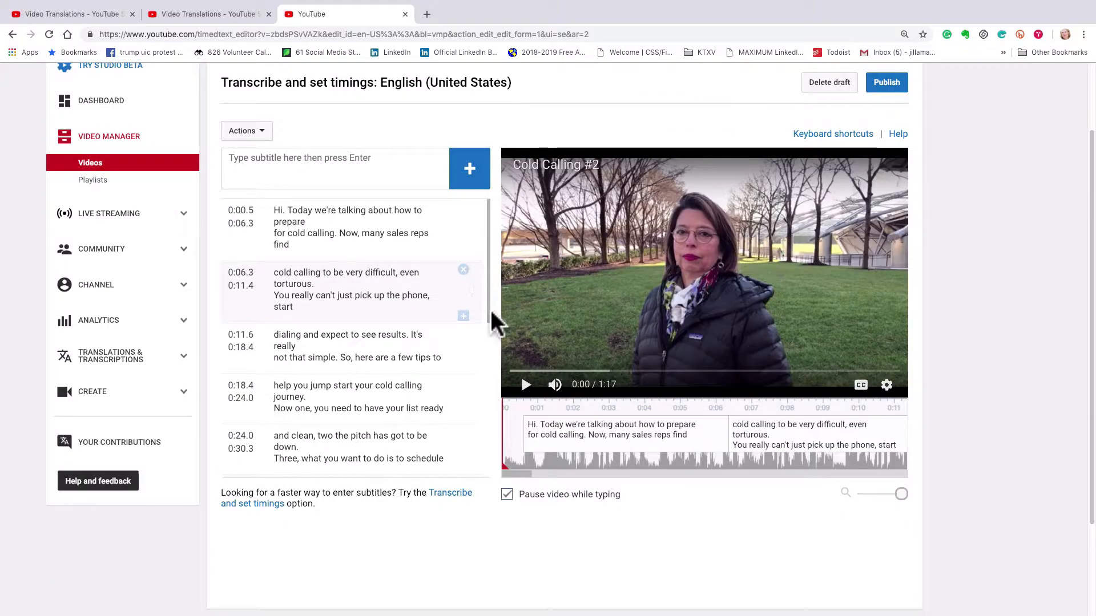
pyautogui.click(526, 385)
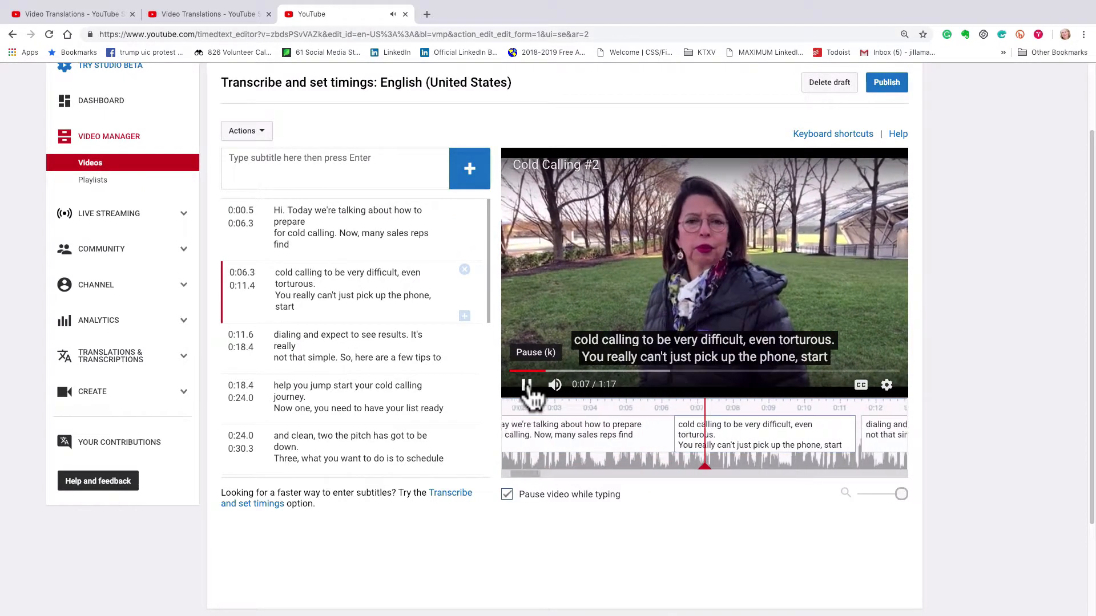
pyautogui.click(526, 385)
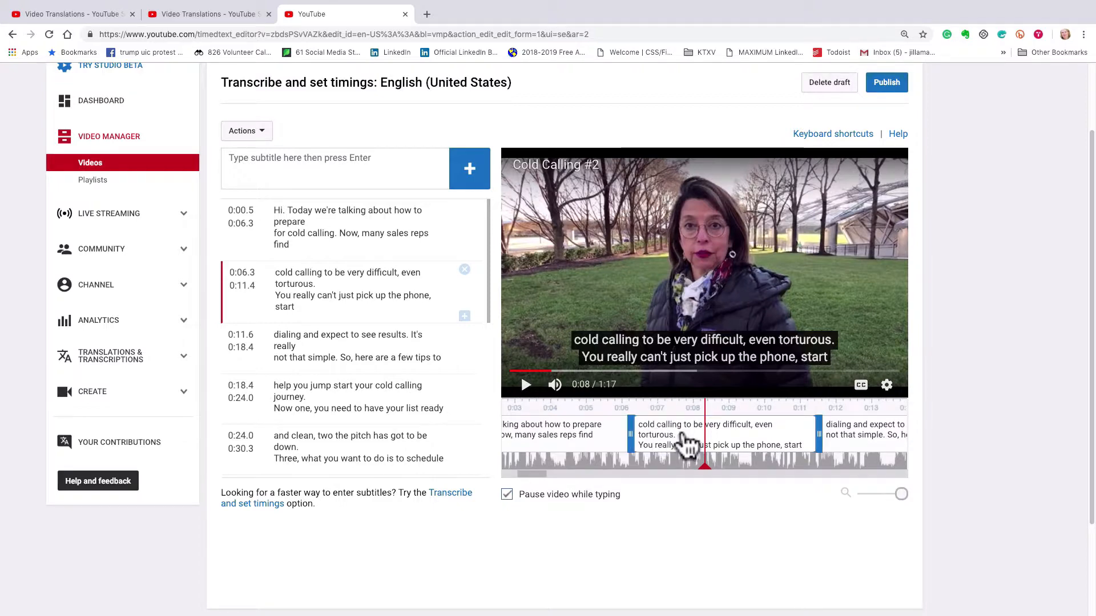
# Step: Shift the second caption to run from 0:06.4 to 0:11.5 and add "....." after "really" in the third caption
pyautogui.click(673, 439)
pyautogui.moveTo(706, 445); pyautogui.dragTo(660, 447)
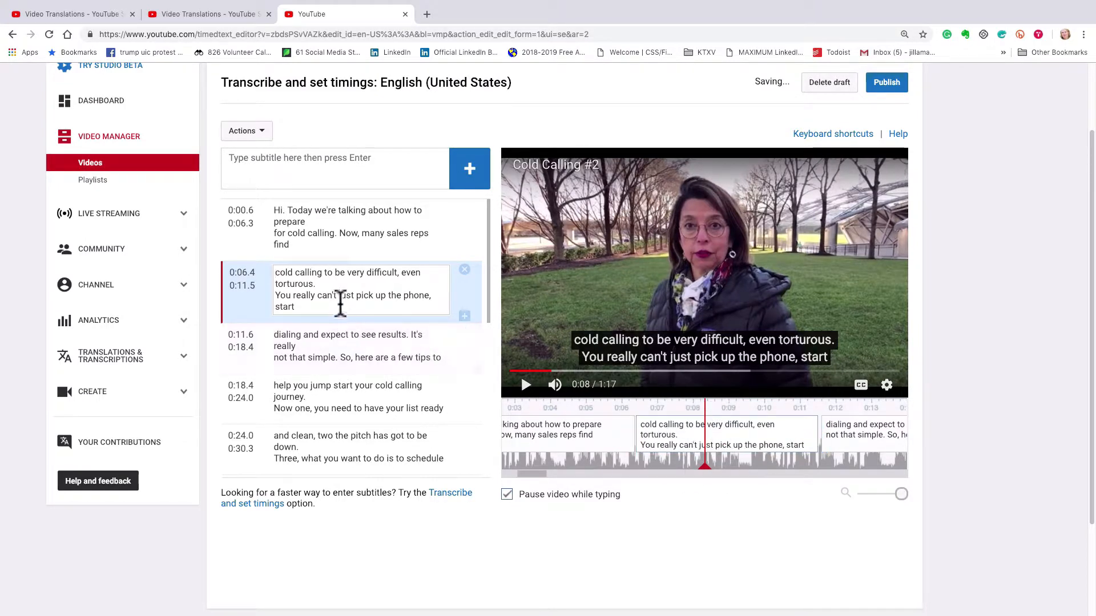
pyautogui.click(332, 354)
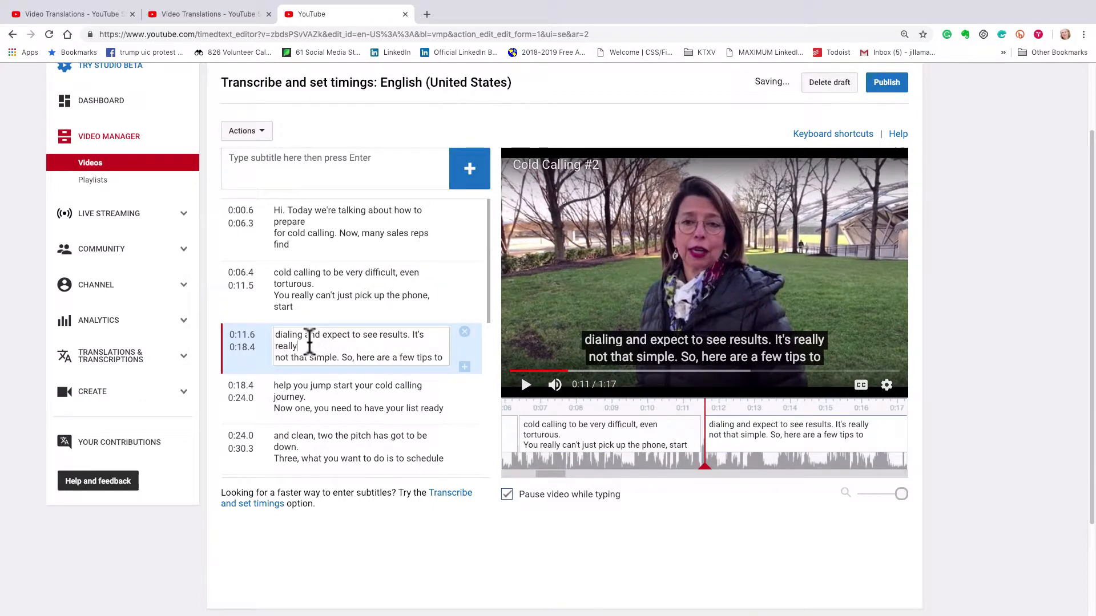
pyautogui.write('.....')
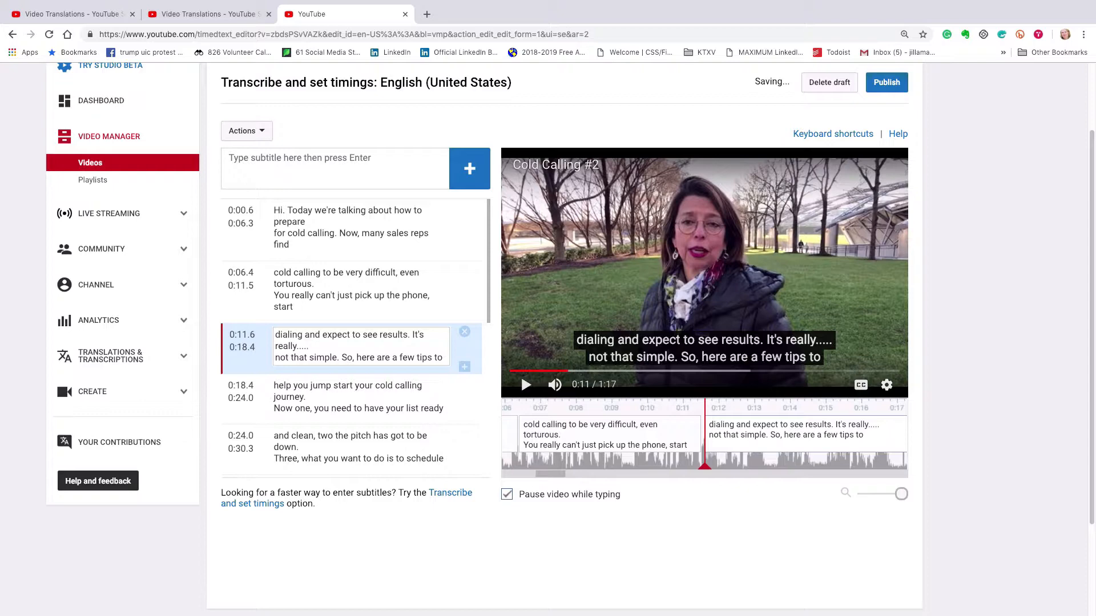
# Step: Remove the "....." after "really" in the third caption and publish the English (United States) subtitles
pyautogui.press('BackSpace')
pyautogui.press('BackSpace')
pyautogui.press('BackSpace')
pyautogui.press('BackSpace')
pyautogui.press('BackSpace')
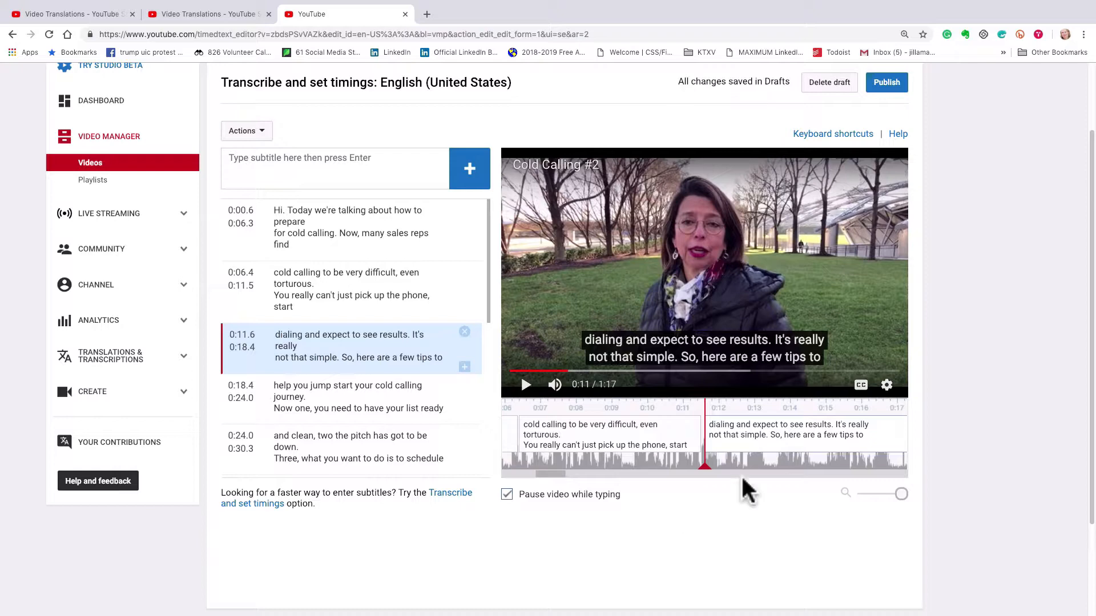
pyautogui.scroll(1, 514, 140)
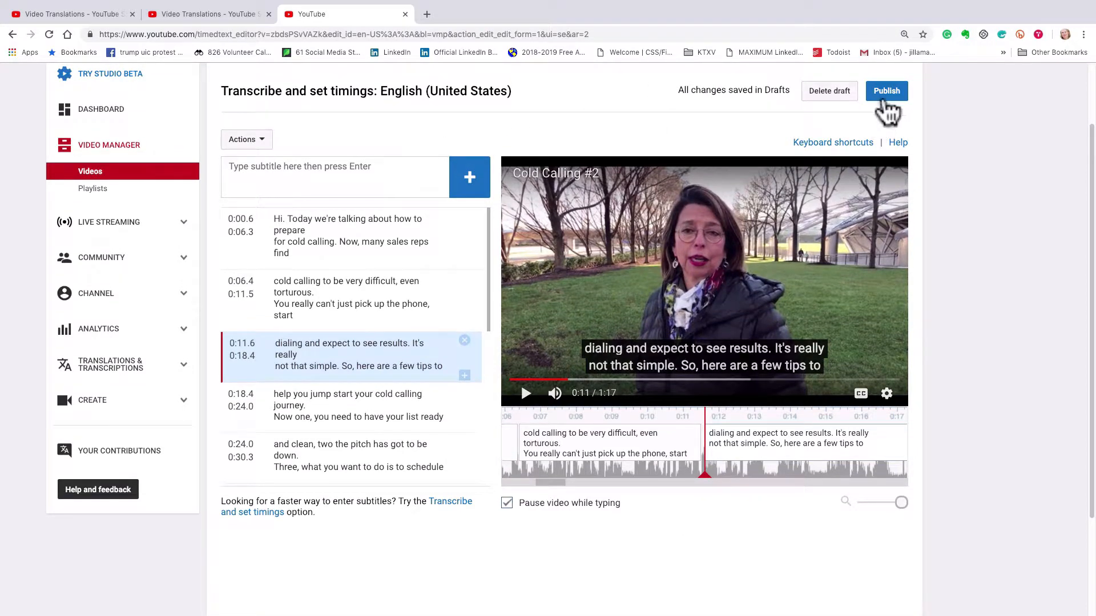
pyautogui.click(888, 95)
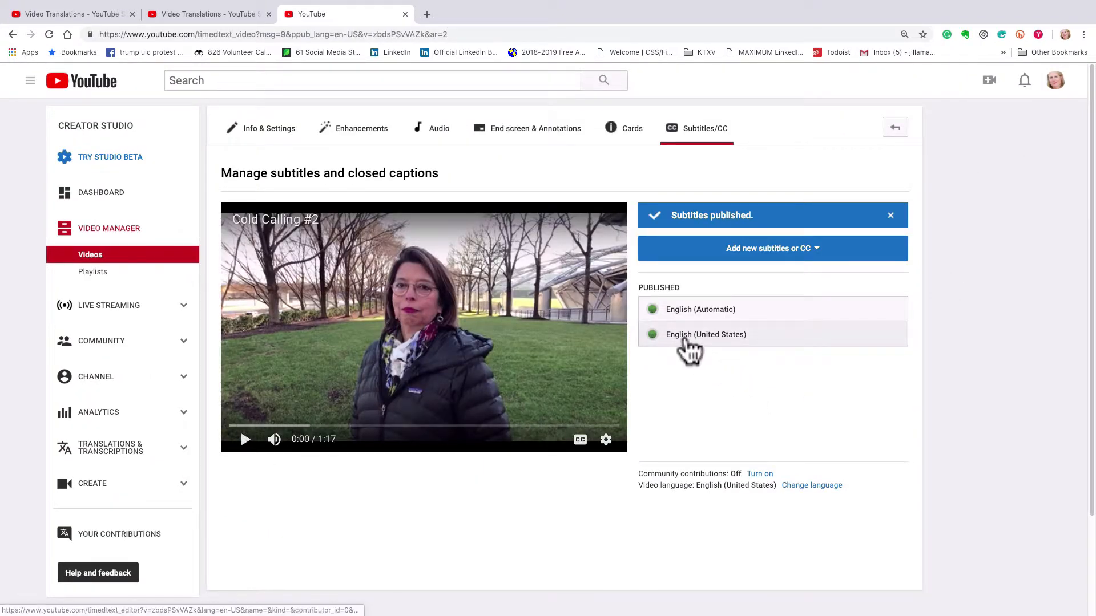
# Step: Download the published English (United States) subtitles in .srt format to the Desktop as ColdCalling#2.srt
pyautogui.click(691, 345)
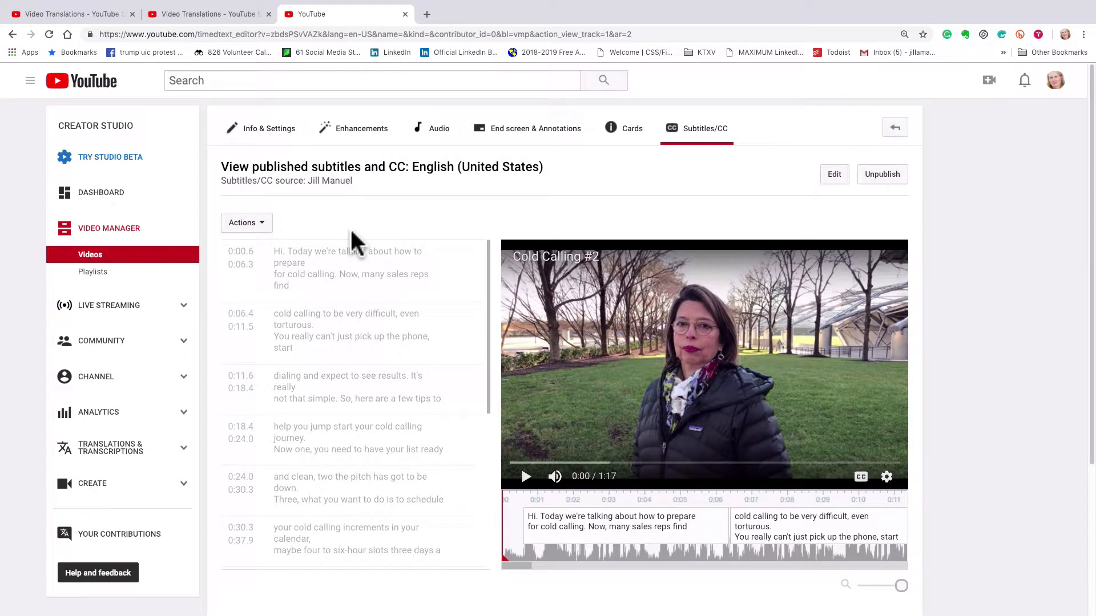
pyautogui.scroll(-1, 313, 240)
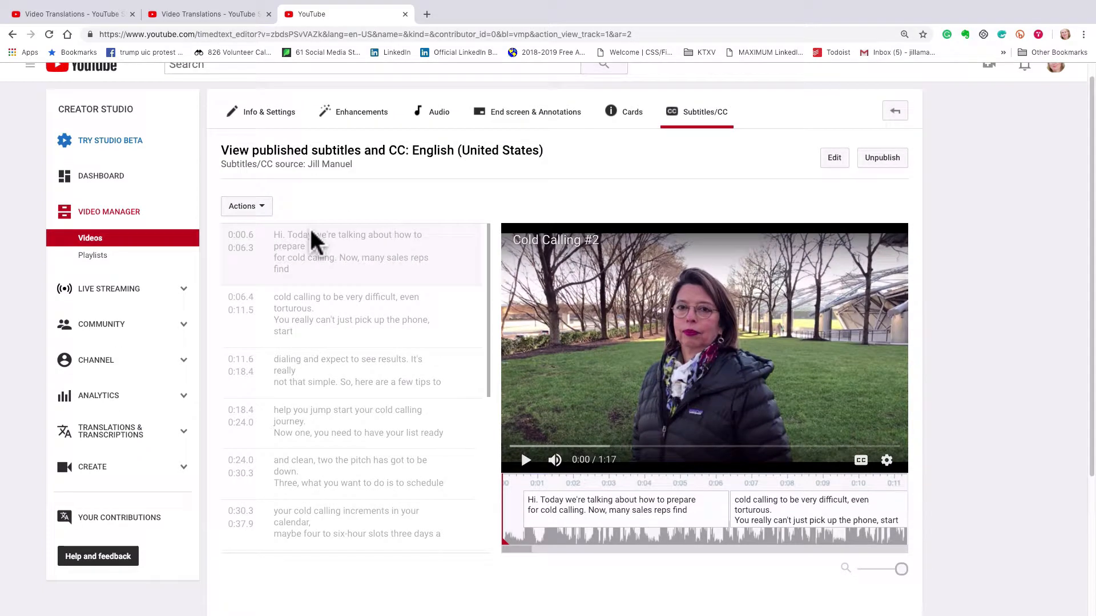
pyautogui.click(260, 211)
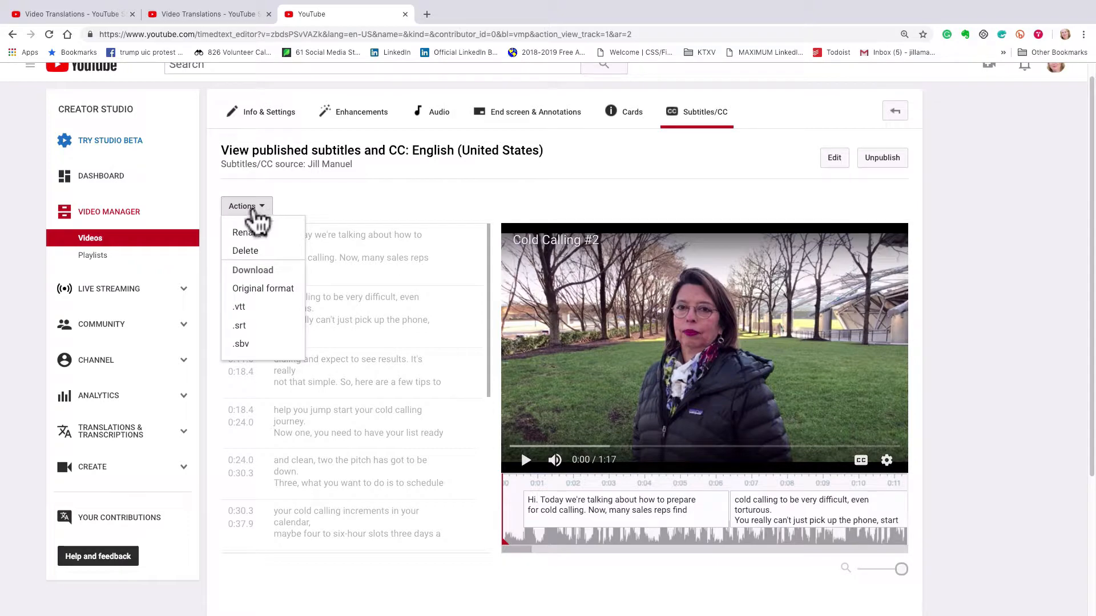
pyautogui.click(238, 326)
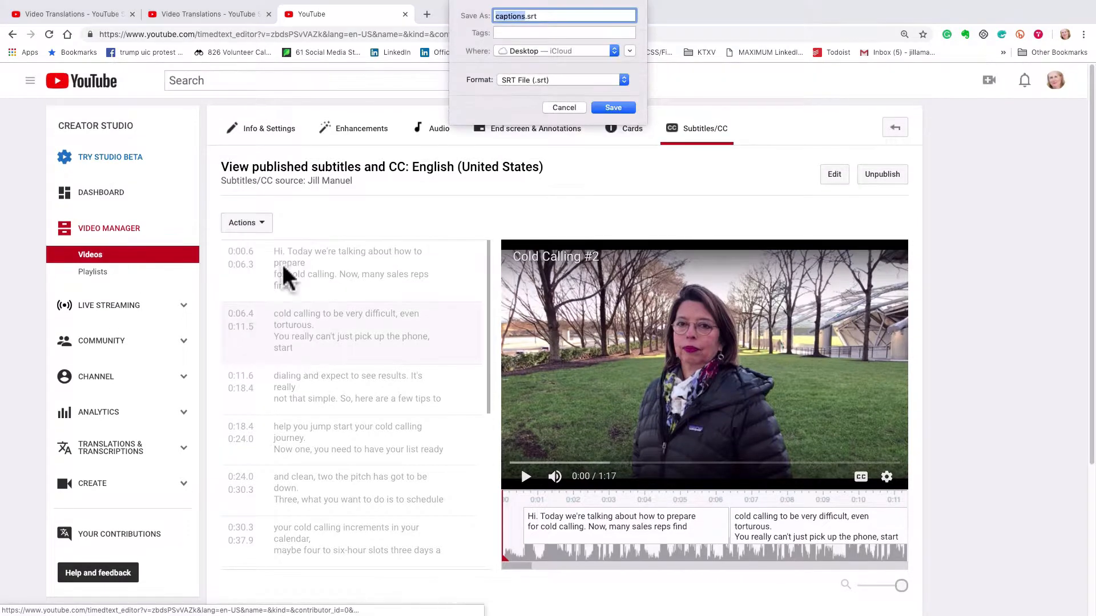
pyautogui.write('ColdCalli')
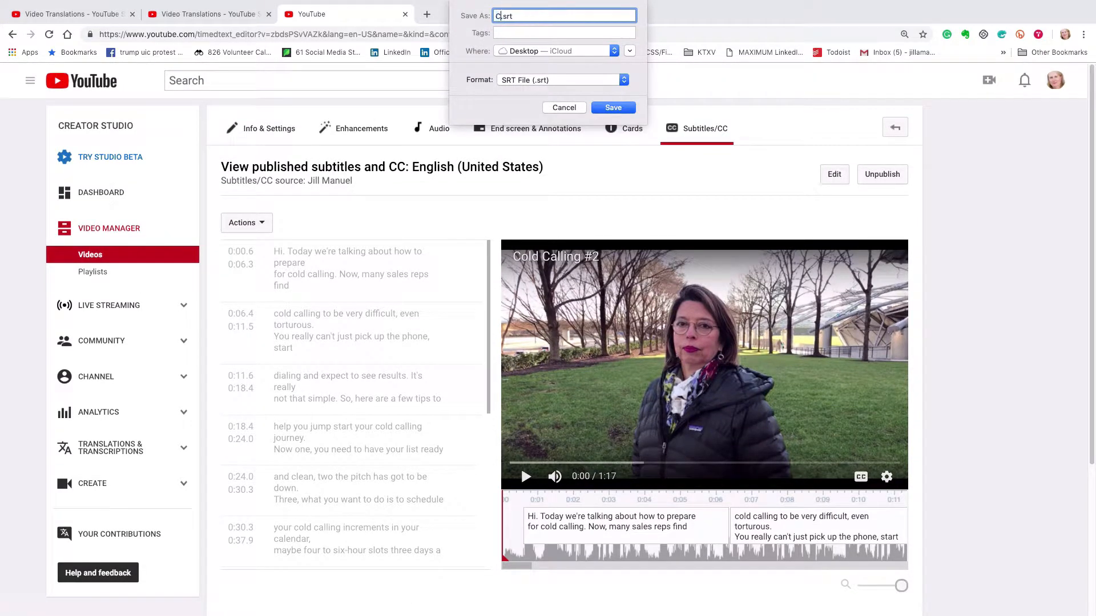
pyautogui.write('ng#2')
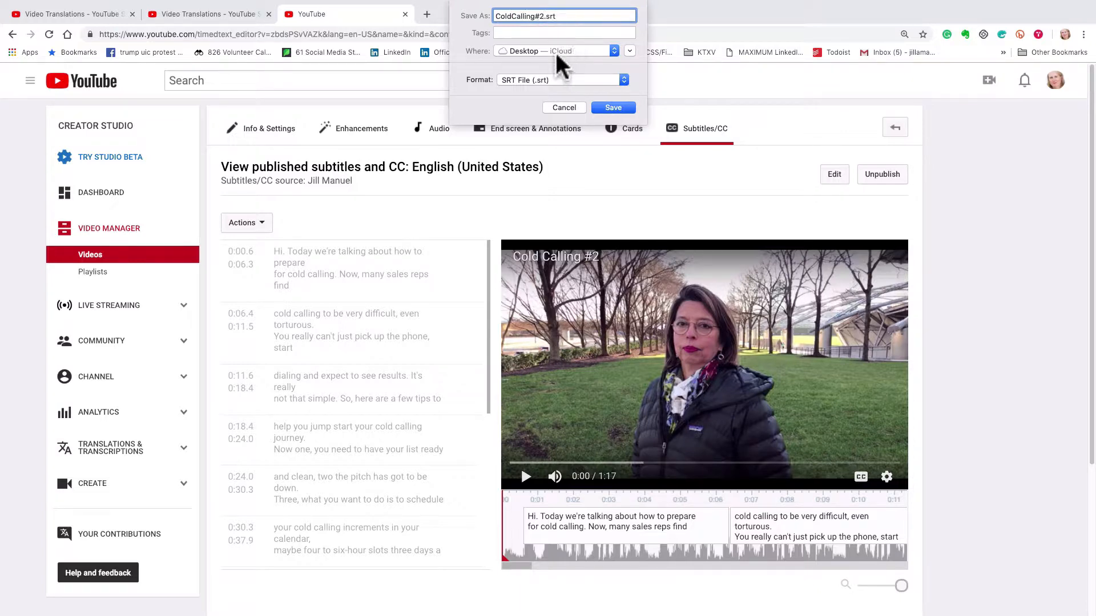
pyautogui.click(625, 108)
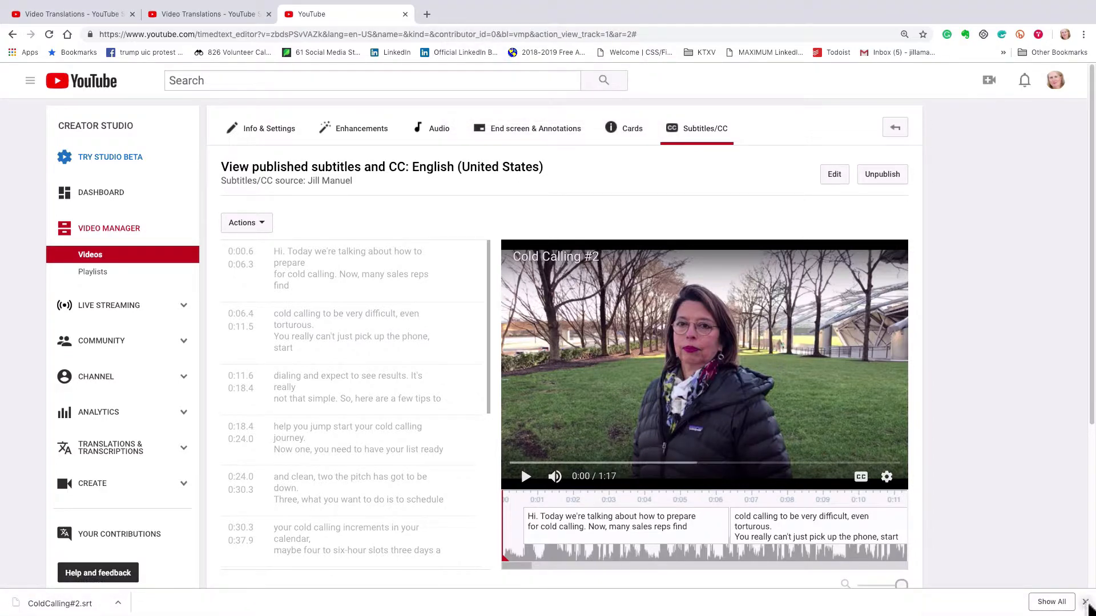
pyautogui.click(1084, 602)
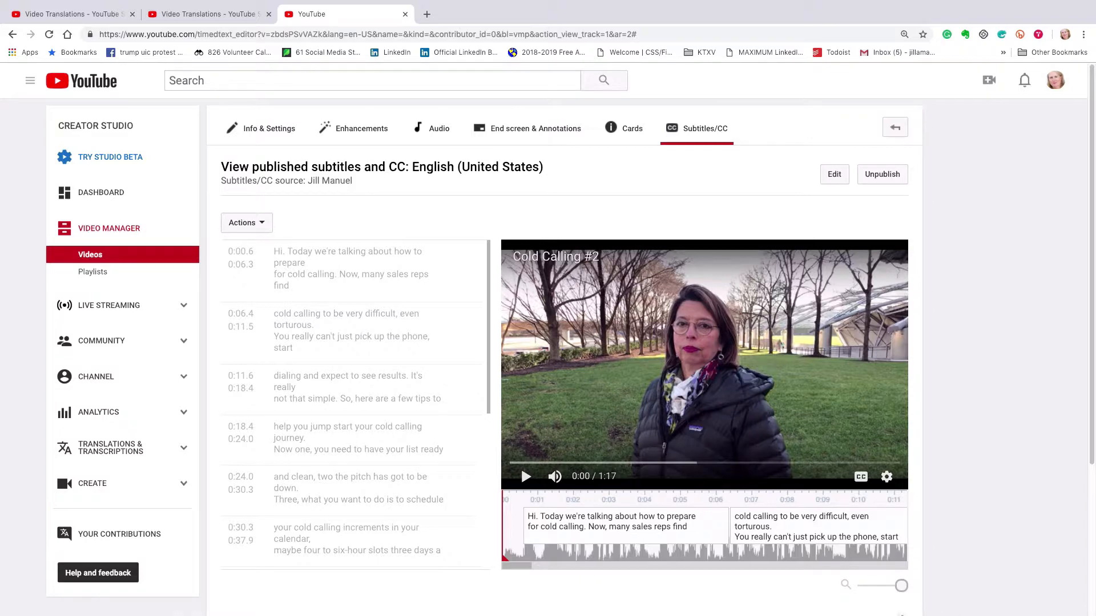
# Step: Switch to HandBrake and load Cold Calling #2.mp4 from the Desktop as the source video
pyautogui.click(897, 599)
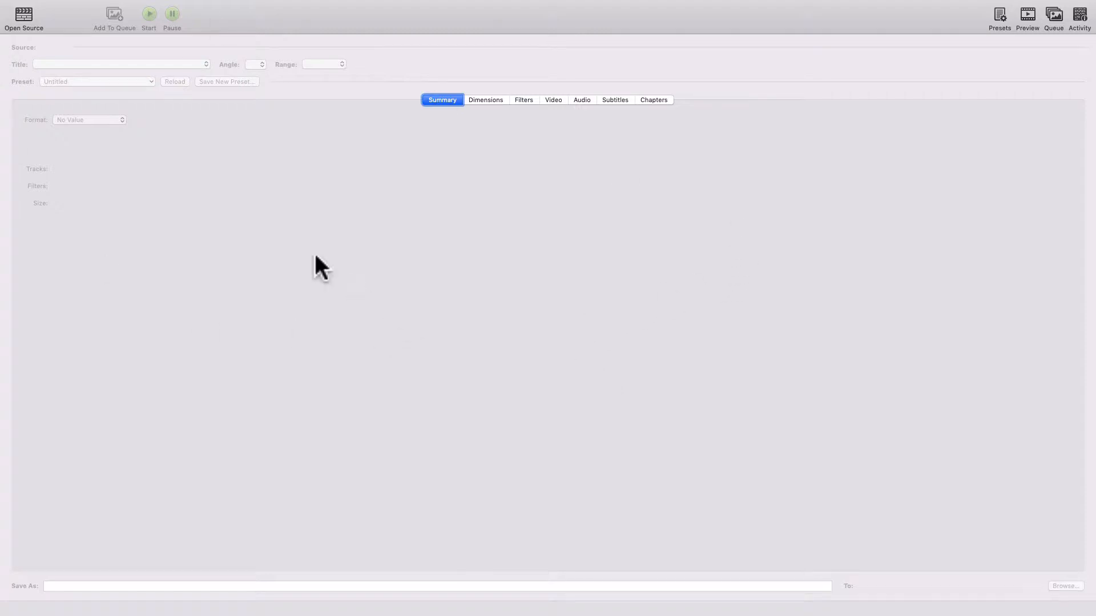
pyautogui.click(24, 23)
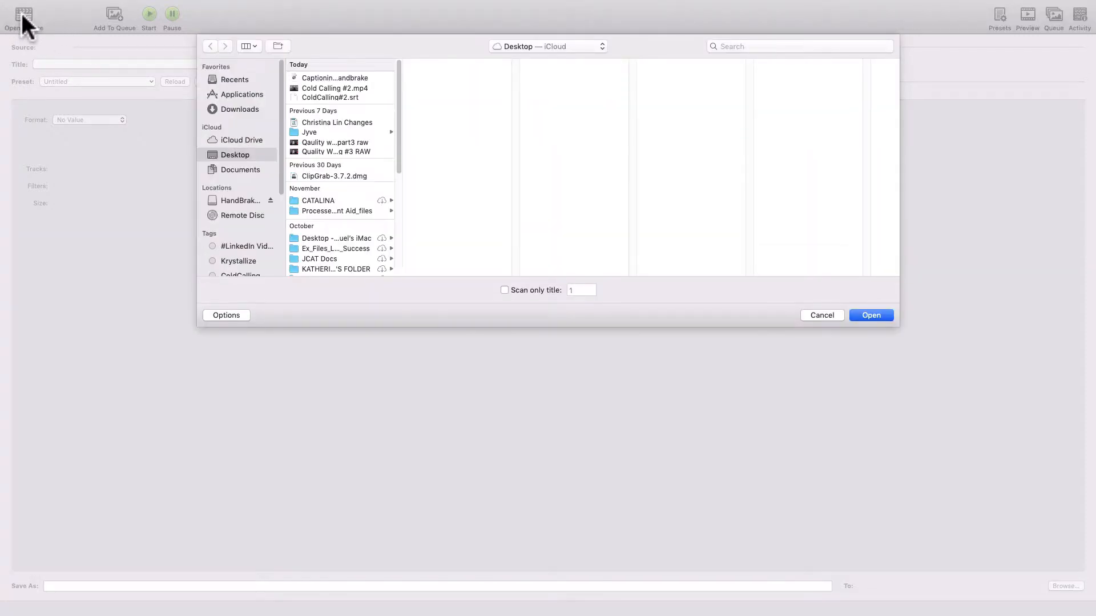
pyautogui.click(320, 87)
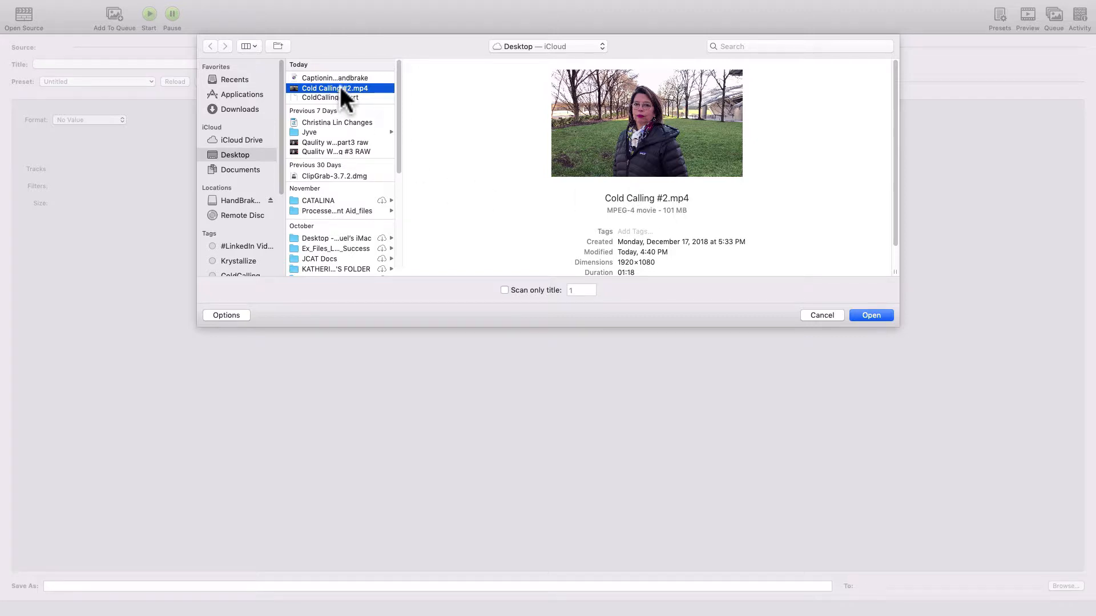
pyautogui.click(868, 313)
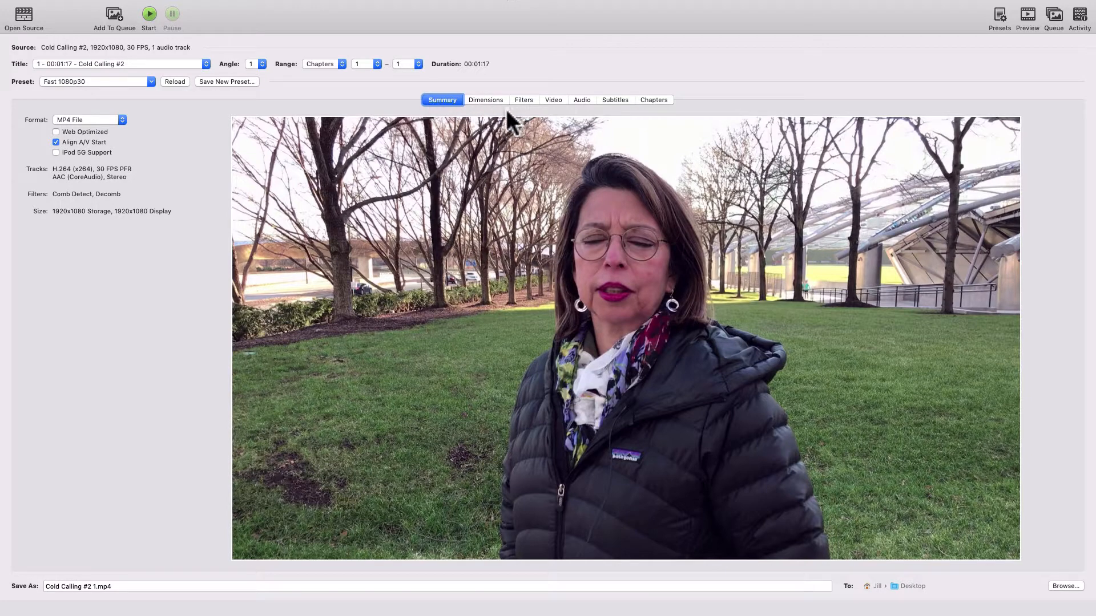
# Step: Add ColdCalling#2.srt from the Desktop as an external subtitle track and set it as burned in
pyautogui.click(615, 100)
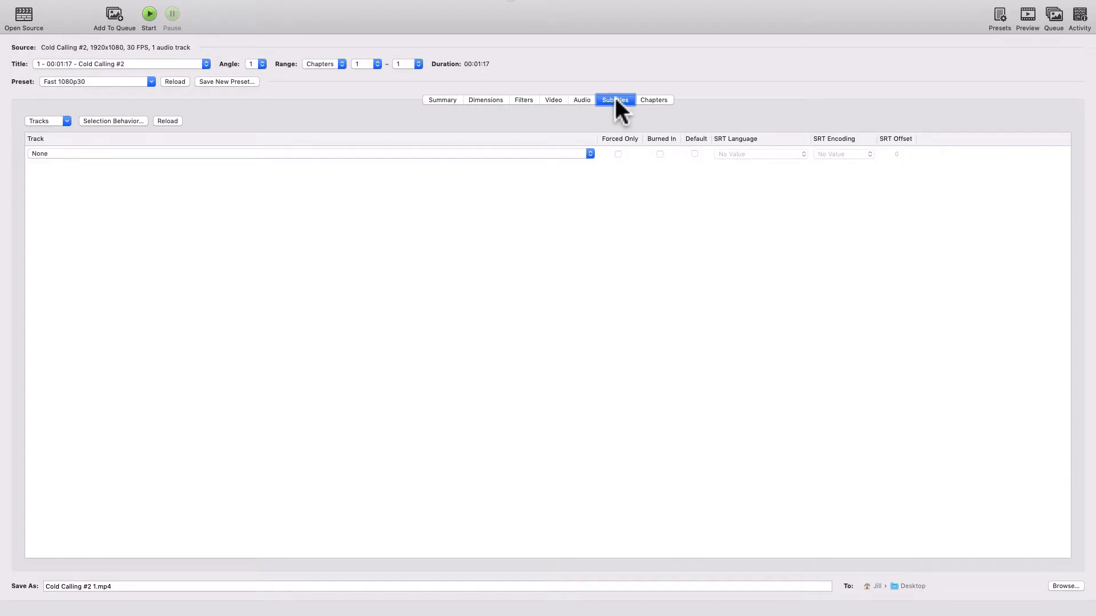
pyautogui.click(62, 123)
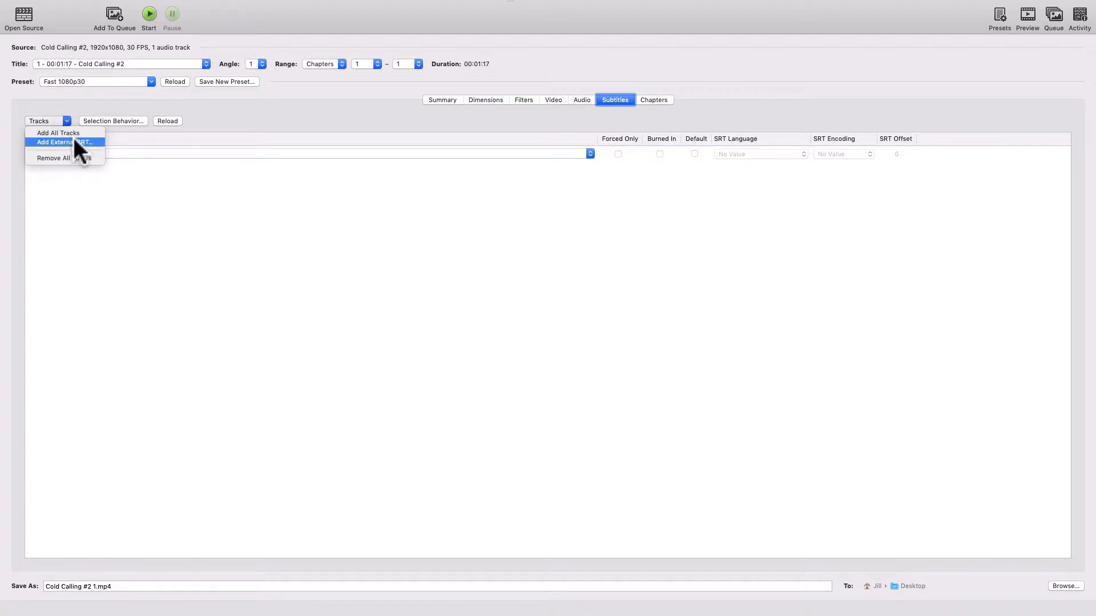
pyautogui.click(75, 141)
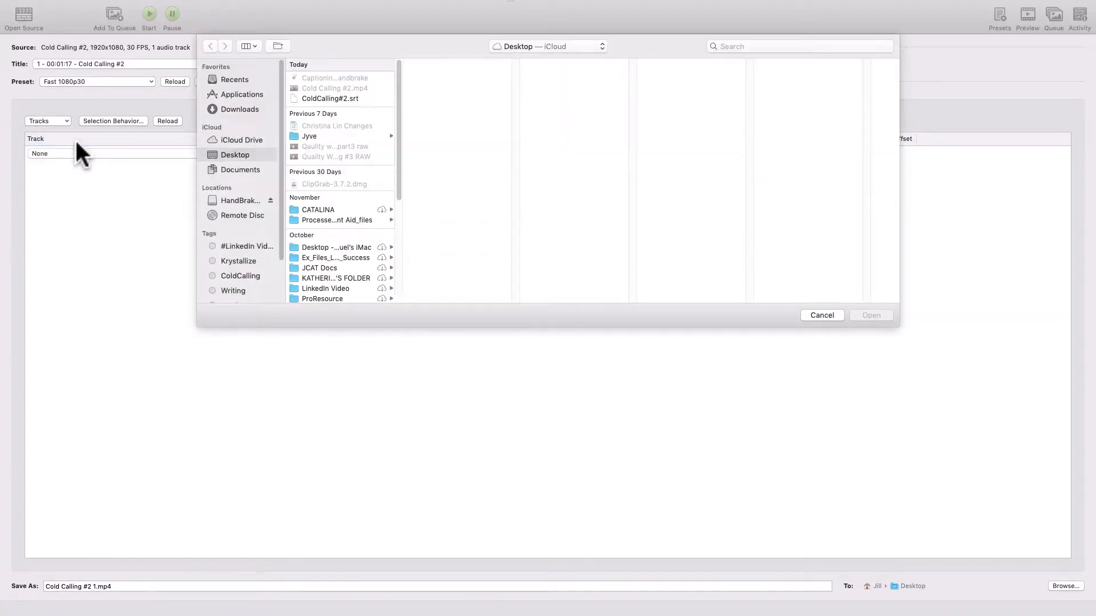
pyautogui.click(322, 98)
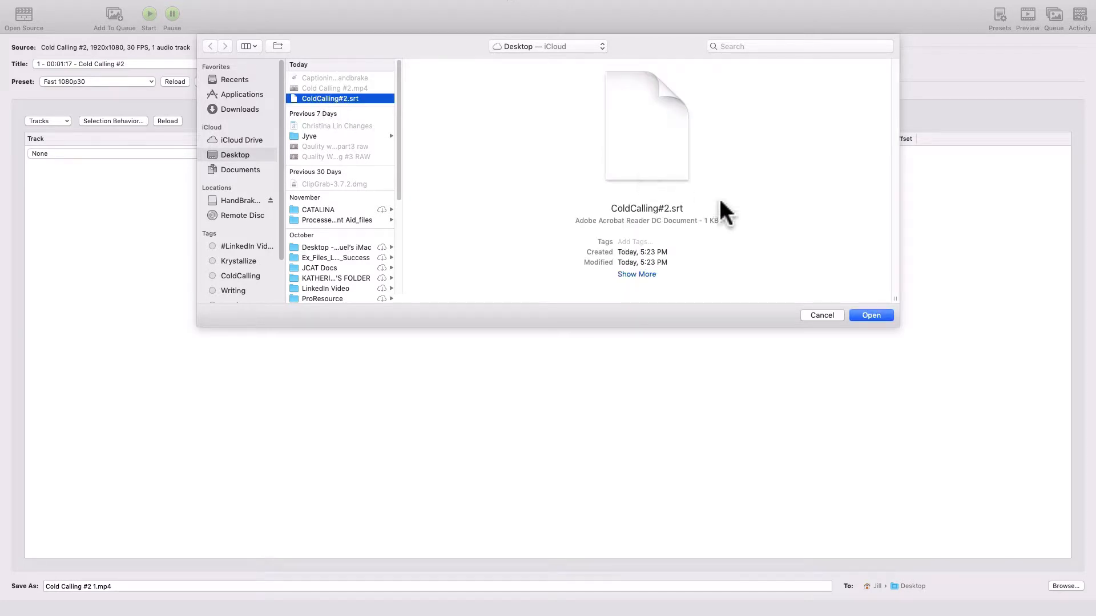
pyautogui.click(883, 314)
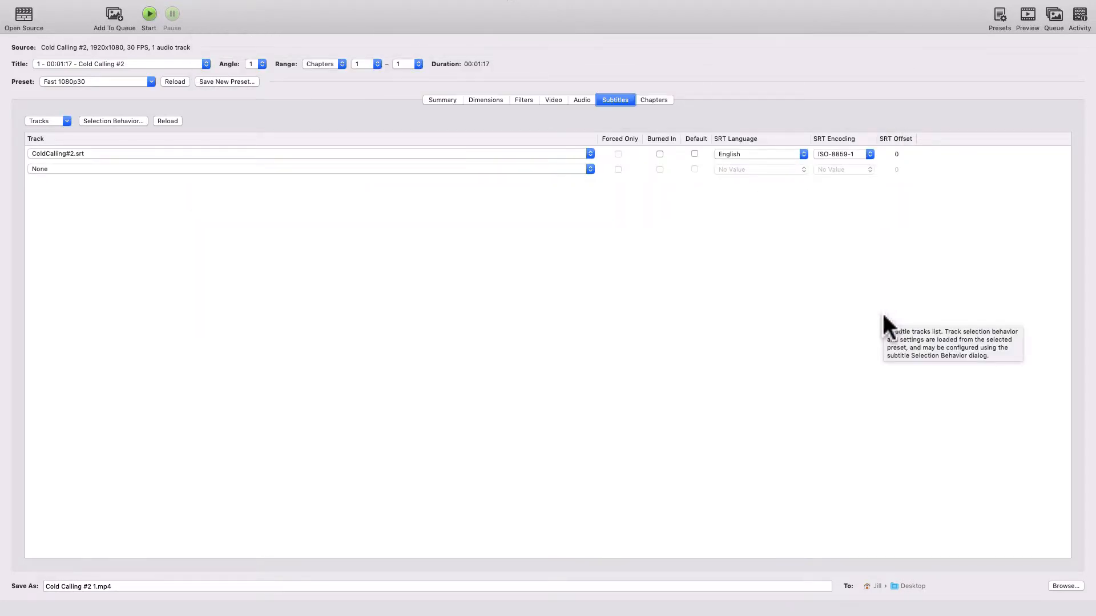
pyautogui.click(659, 154)
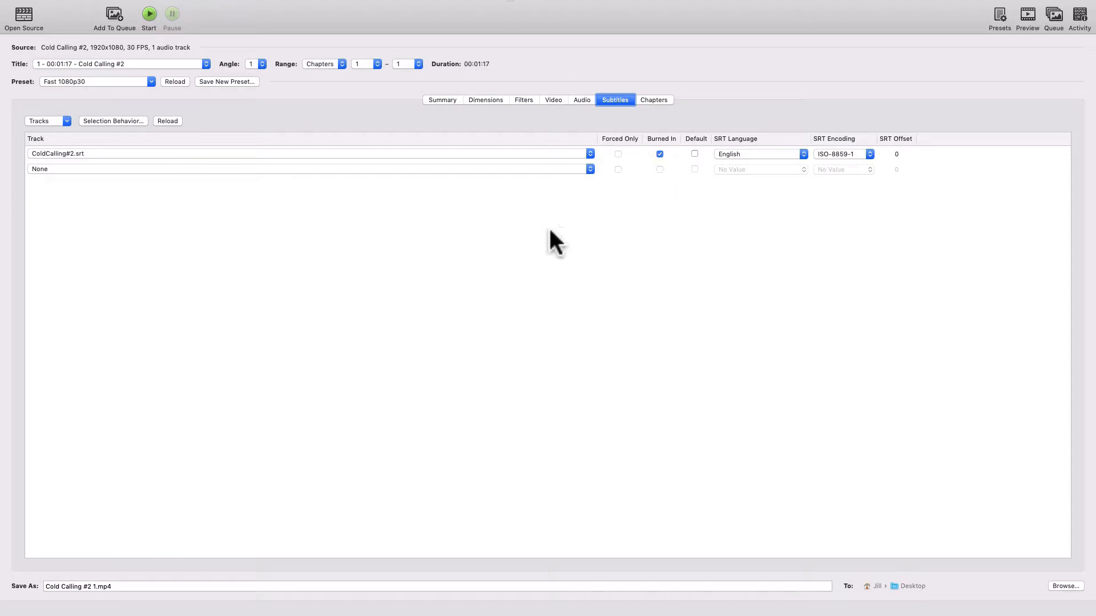
# Step: Name the output Cold Calling #2-Captioned1.mp4, encode the video and dismiss the completion notice
pyautogui.click(92, 586)
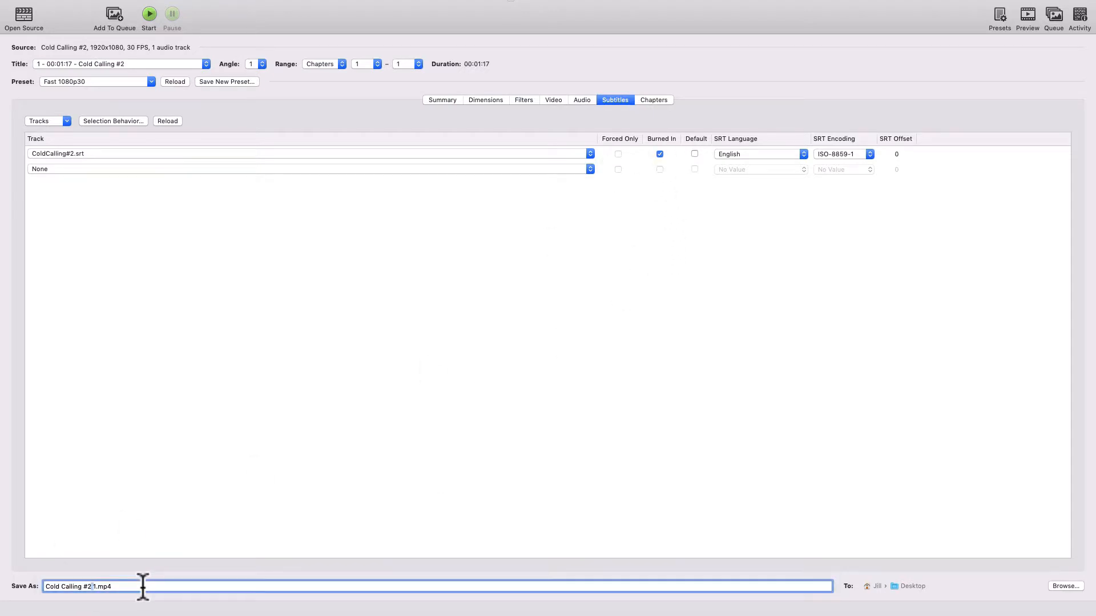
pyautogui.press('Delete')
pyautogui.press('Delete')
pyautogui.write('-Captioned')
pyautogui.click(148, 13)
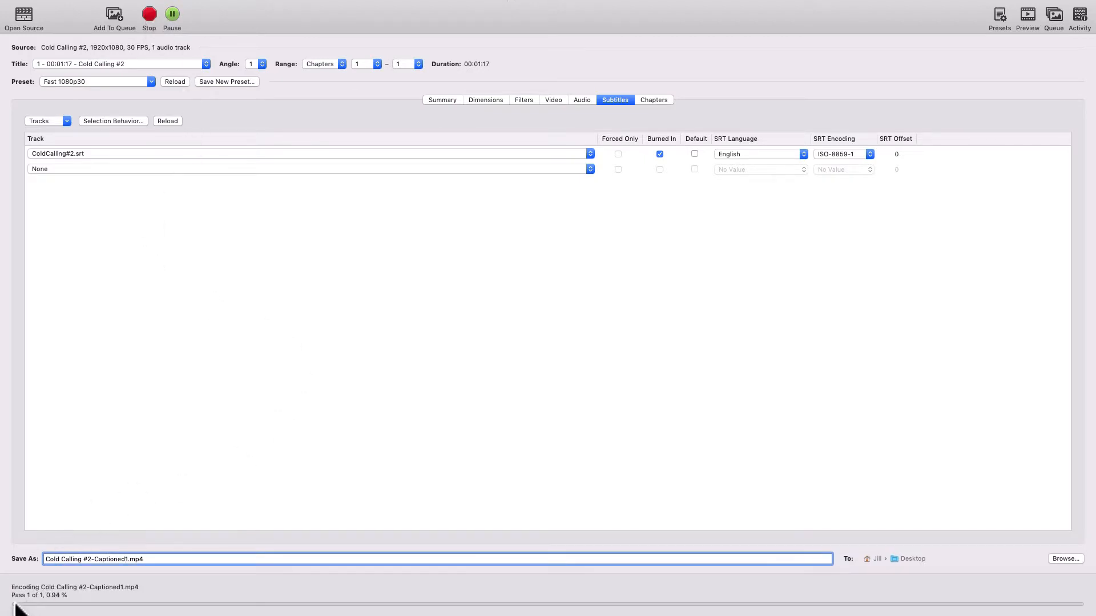
pyautogui.moveTo(112, 614)
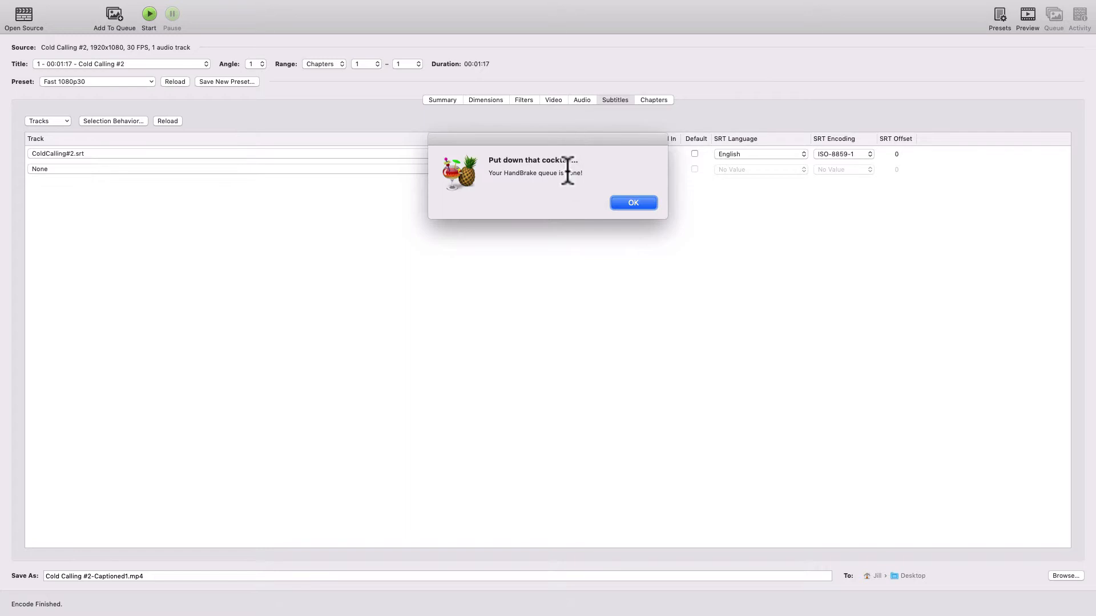
pyautogui.click(631, 203)
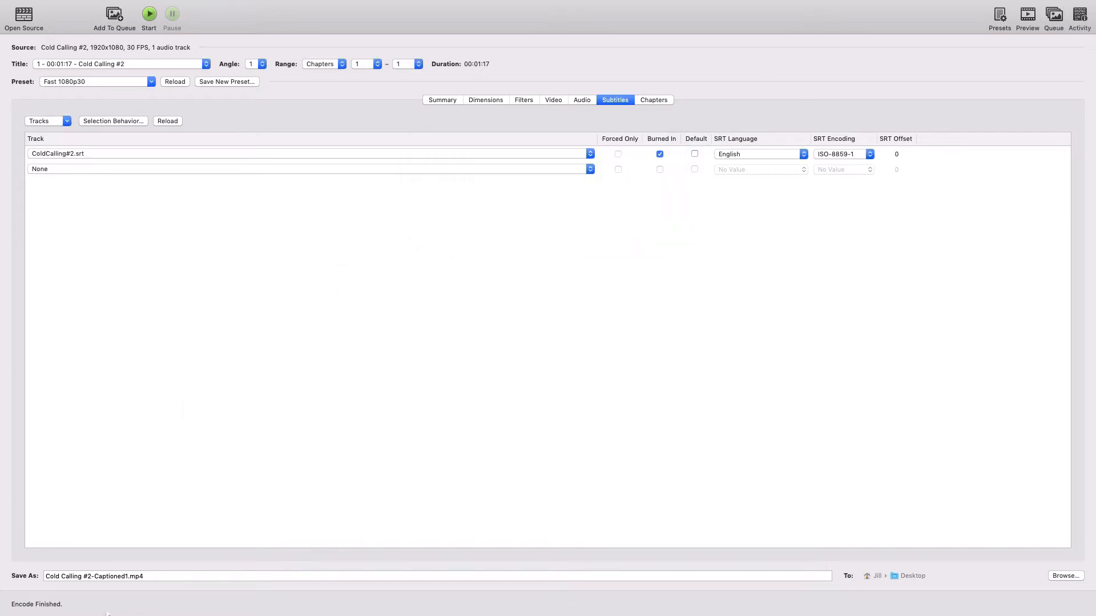
# Step: Switch to Finder and search for "Cold Calling Captioned"
pyautogui.moveTo(84, 614)
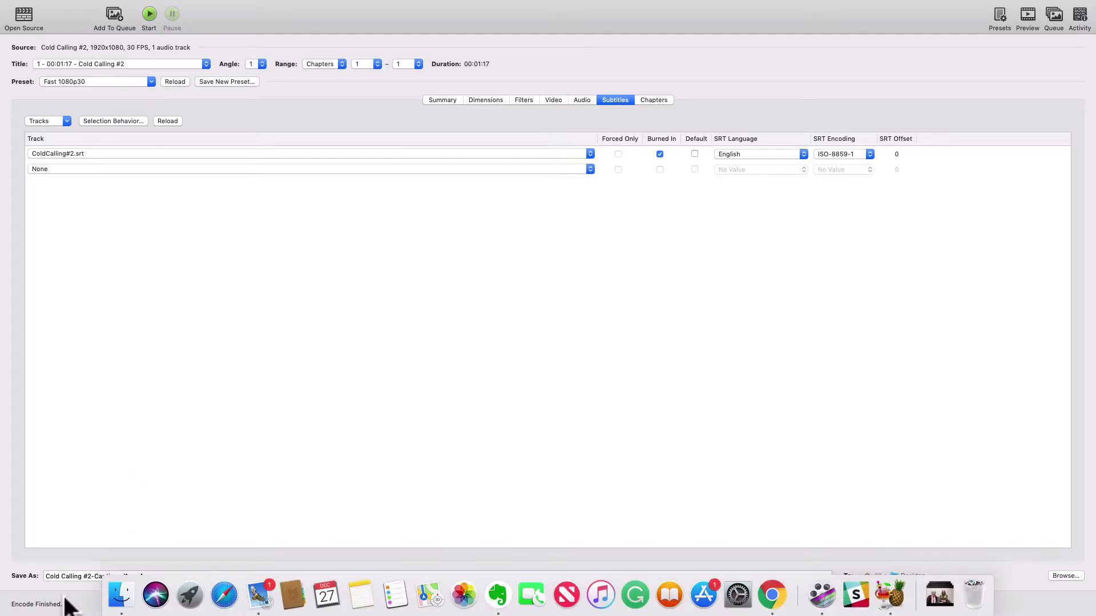
pyautogui.click(117, 605)
pyautogui.click(500, 260)
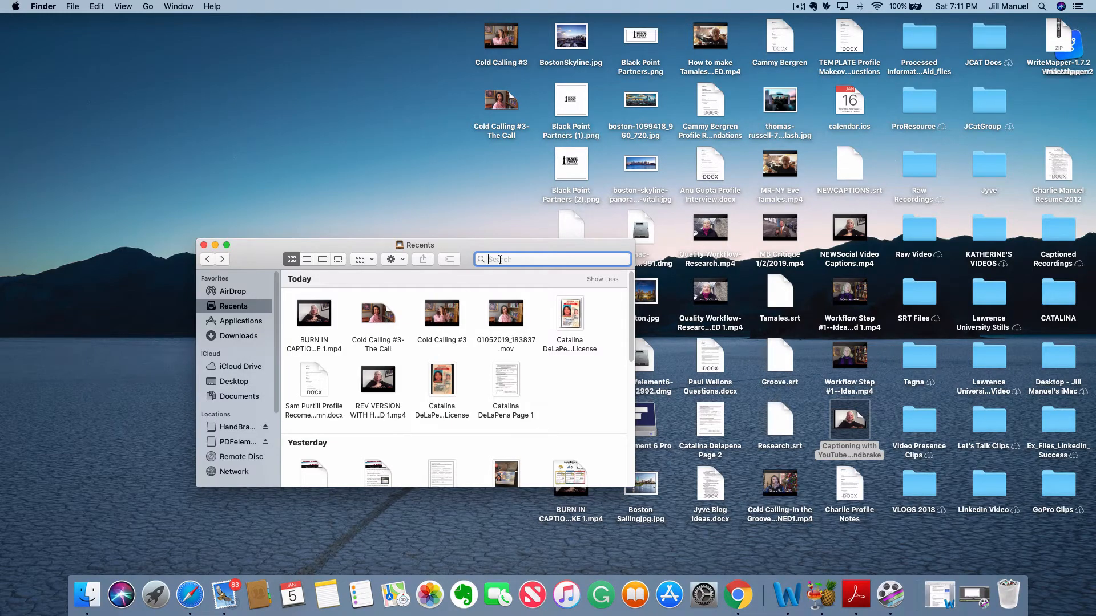
pyautogui.write('C')
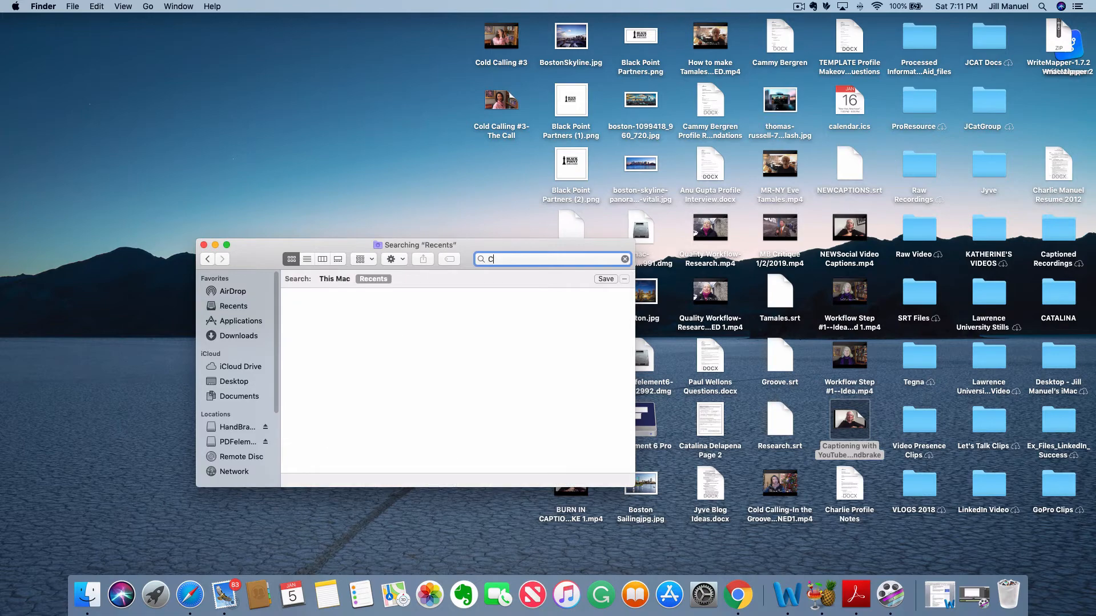
pyautogui.write('old Calling')
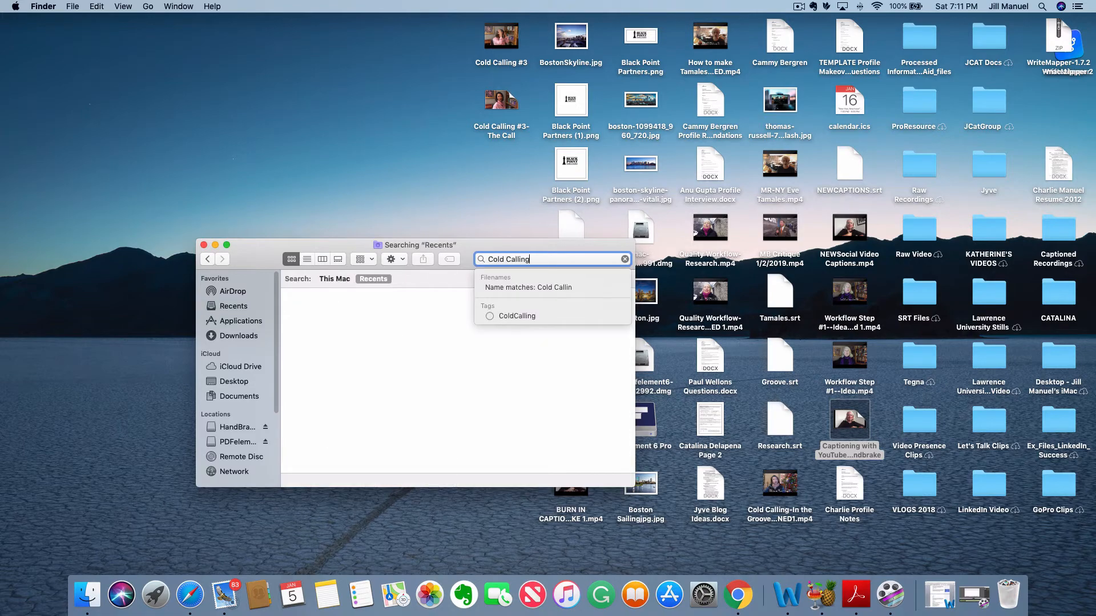
pyautogui.write(' Captioned')
pyautogui.press('Return')
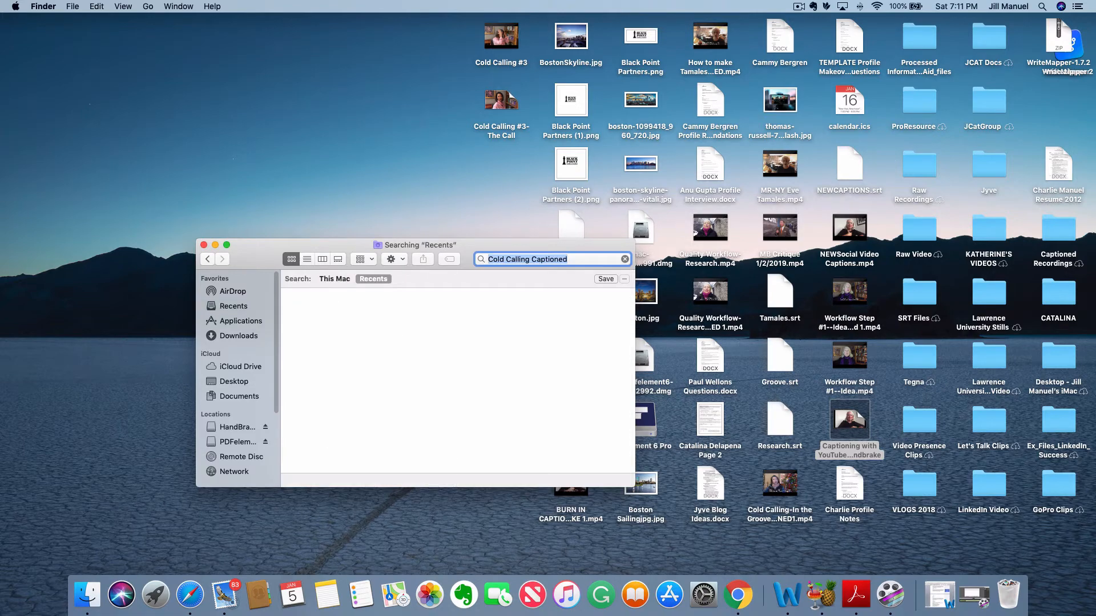
# Step: Open Cold Calling CAPTIONED .mp4 in QuickTime Player, shrink and reposition its window, and close the Finder search window
pyautogui.doubleClick(378, 331)
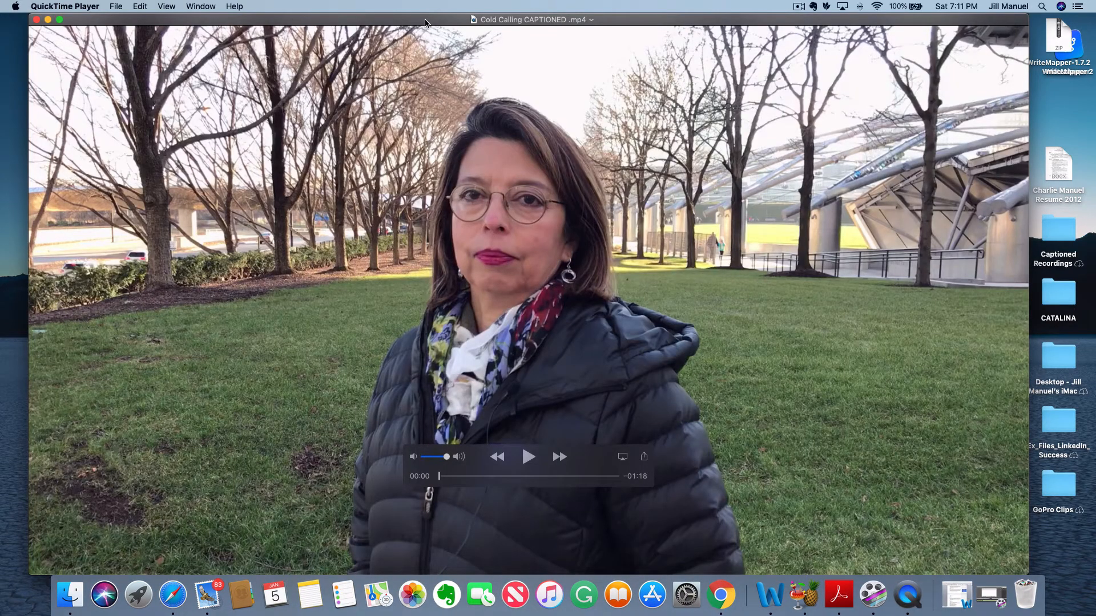
pyautogui.moveTo(425, 19); pyautogui.dragTo(415, 256)
pyautogui.moveTo(441, 339); pyautogui.dragTo(448, 174)
pyautogui.moveTo(440, 88); pyautogui.dragTo(448, 303)
pyautogui.moveTo(459, 417); pyautogui.dragTo(455, 174)
pyautogui.click(302, 473)
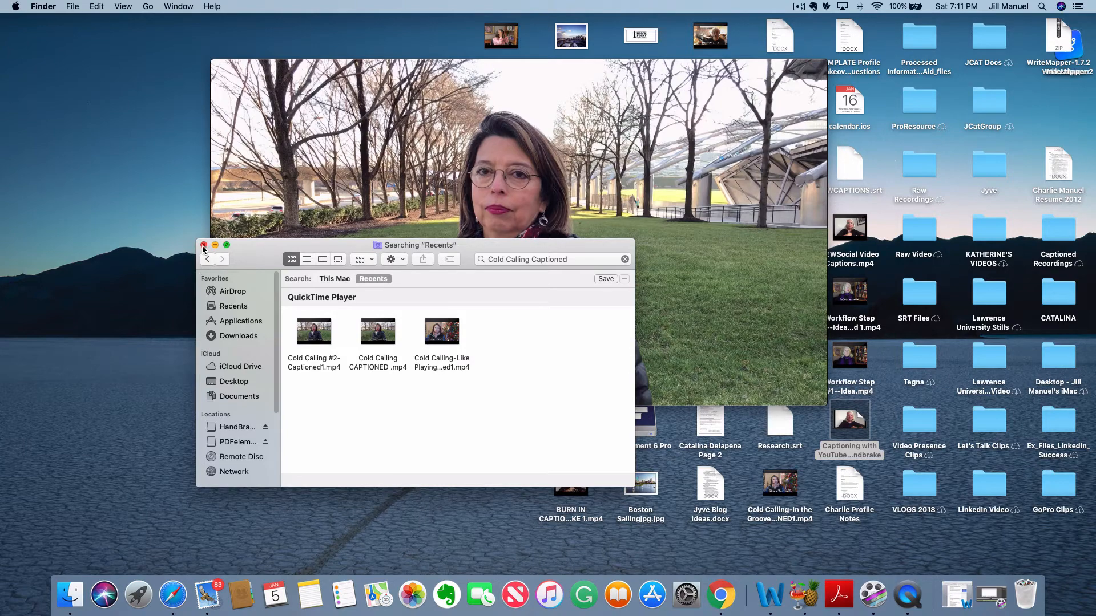
pyautogui.click(203, 246)
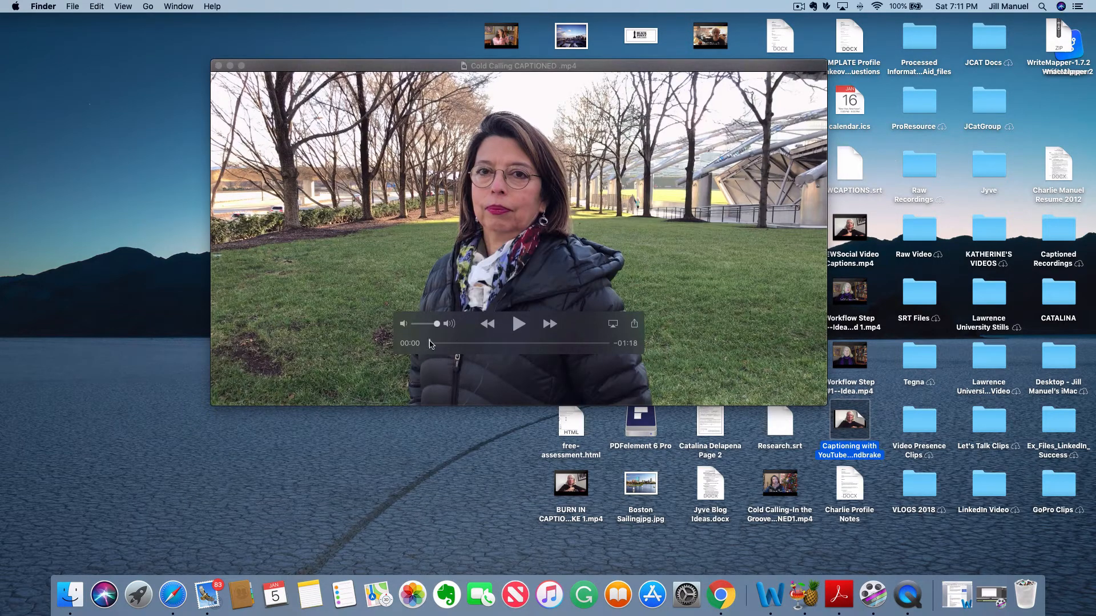
# Step: Skip through the captioned video to about 0:44, playing parts of it to check the burned-in captions
pyautogui.moveTo(429, 343); pyautogui.dragTo(443, 345)
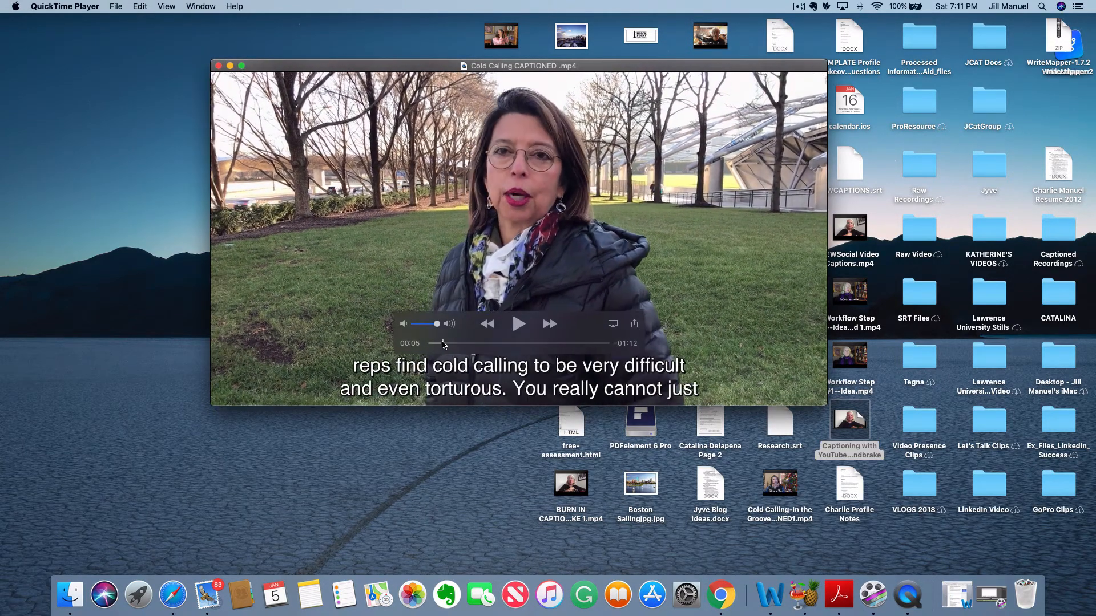
pyautogui.moveTo(483, 295); pyautogui.dragTo(506, 249)
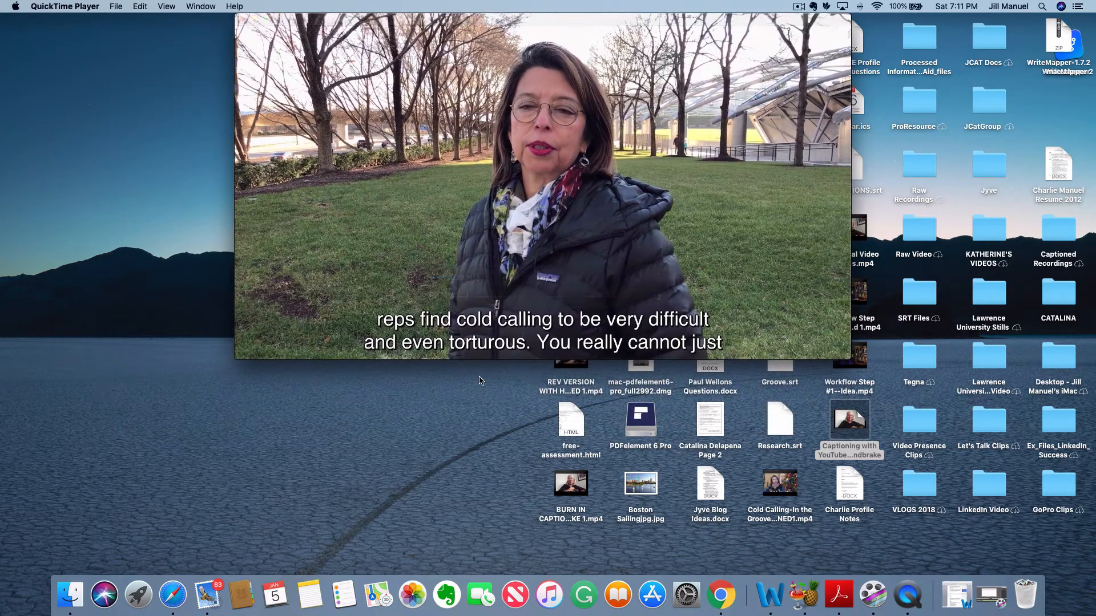
pyautogui.moveTo(467, 298); pyautogui.dragTo(499, 298)
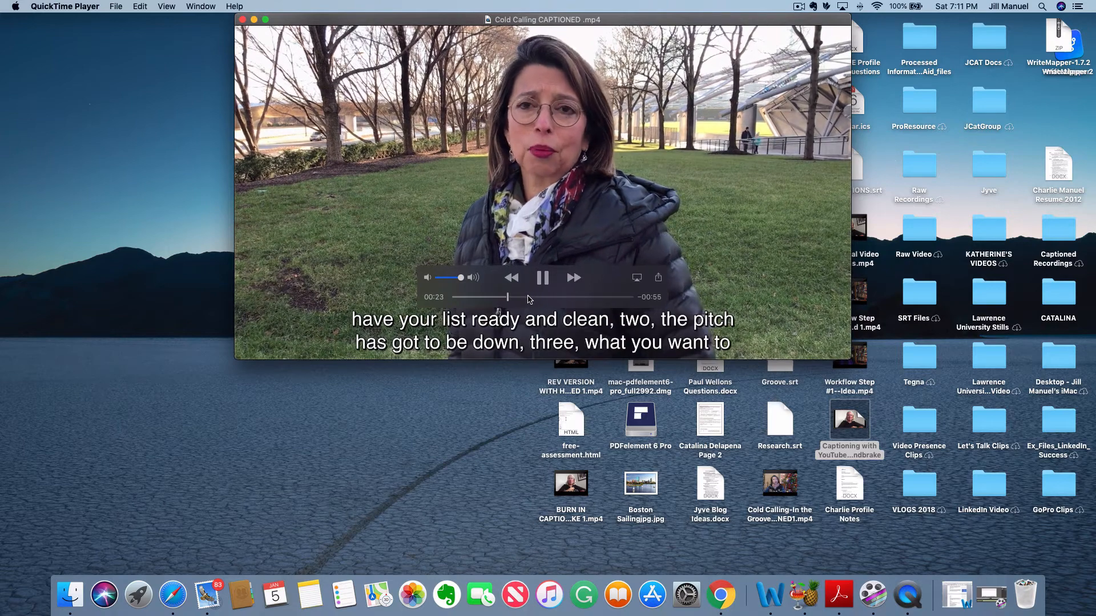
pyautogui.press('space')
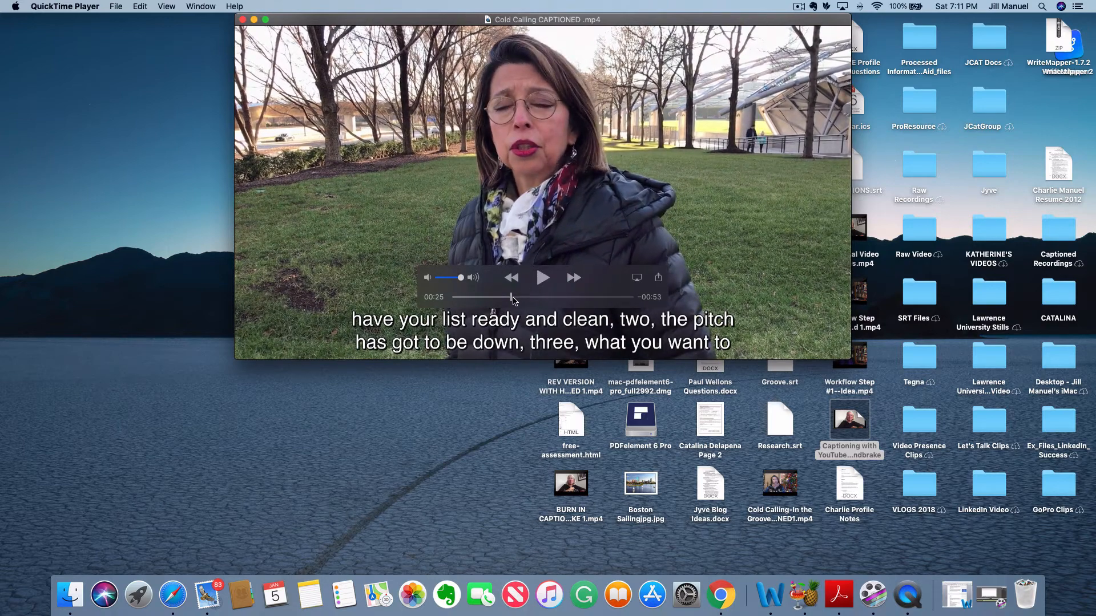
pyautogui.moveTo(512, 300); pyautogui.dragTo(546, 298)
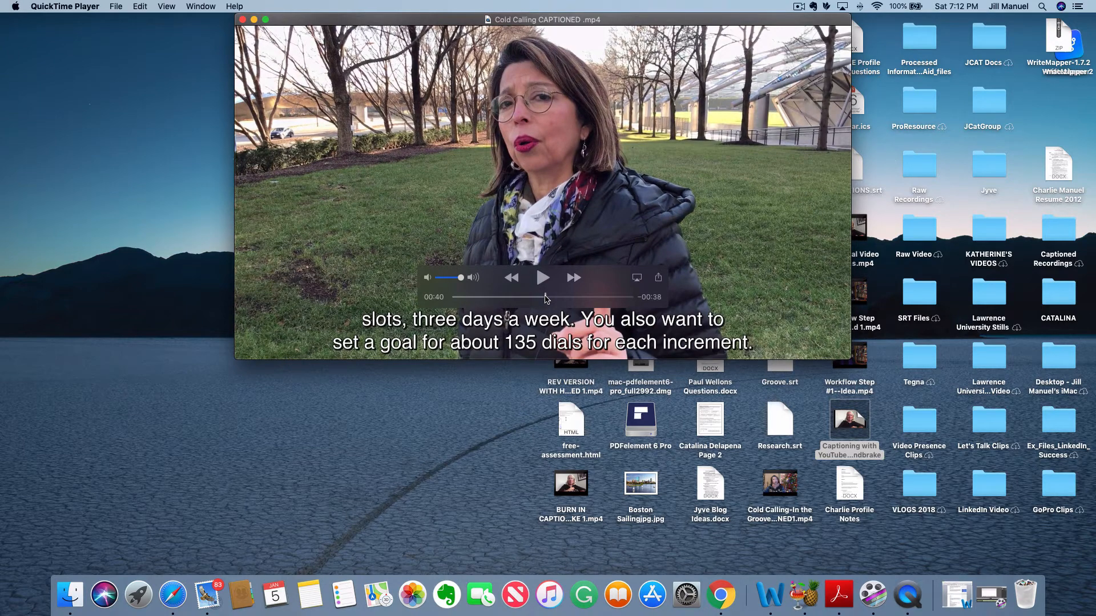
pyautogui.moveTo(545, 299); pyautogui.dragTo(555, 298)
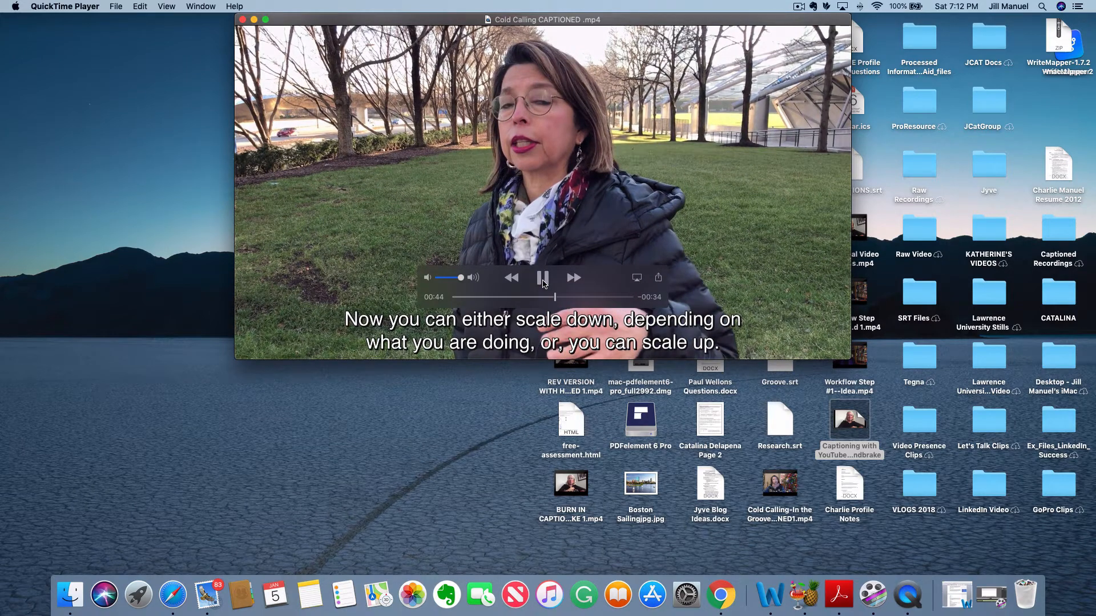